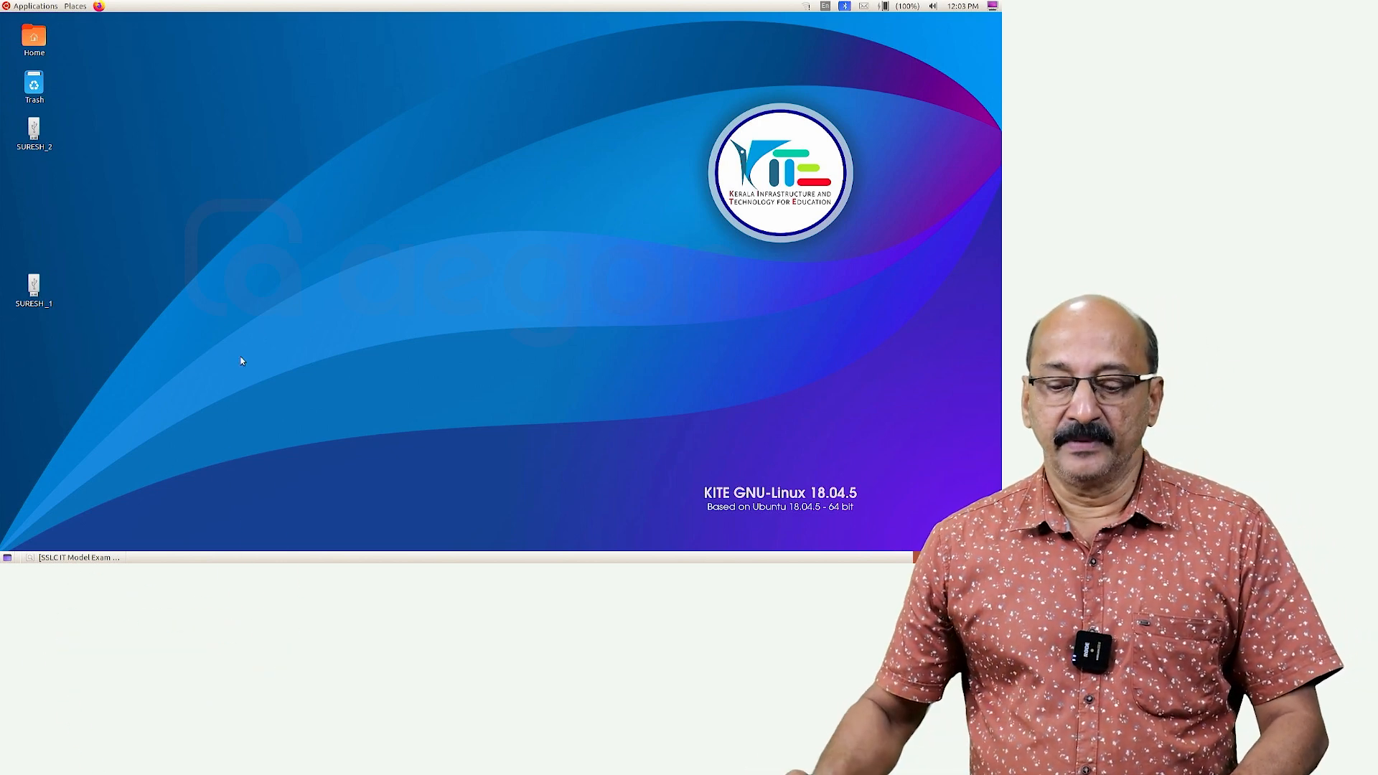
Check the question paper, then open LK_Card.ott from Home > Exam_documents
{"action": "left_click", "coordinate": [79, 557]}
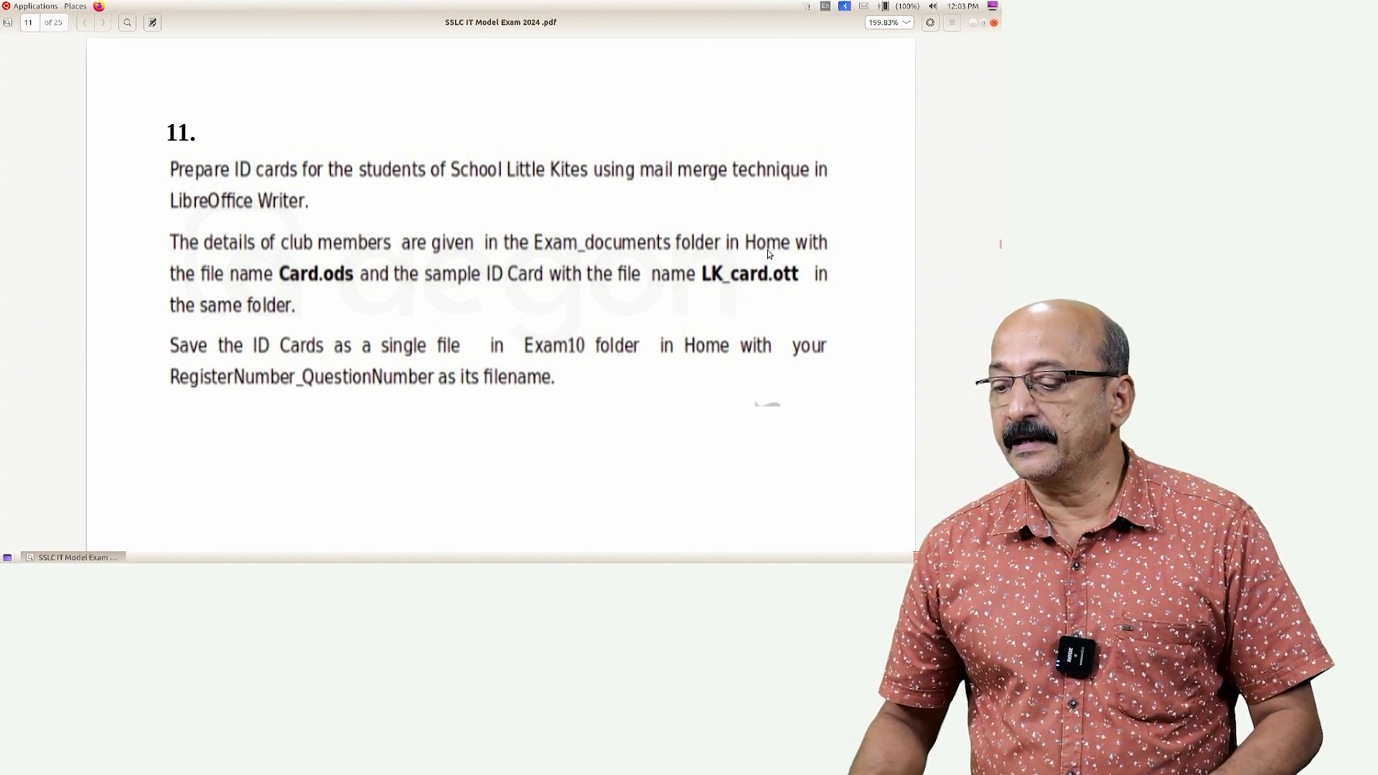
{"action": "left_click", "coordinate": [75, 558]}
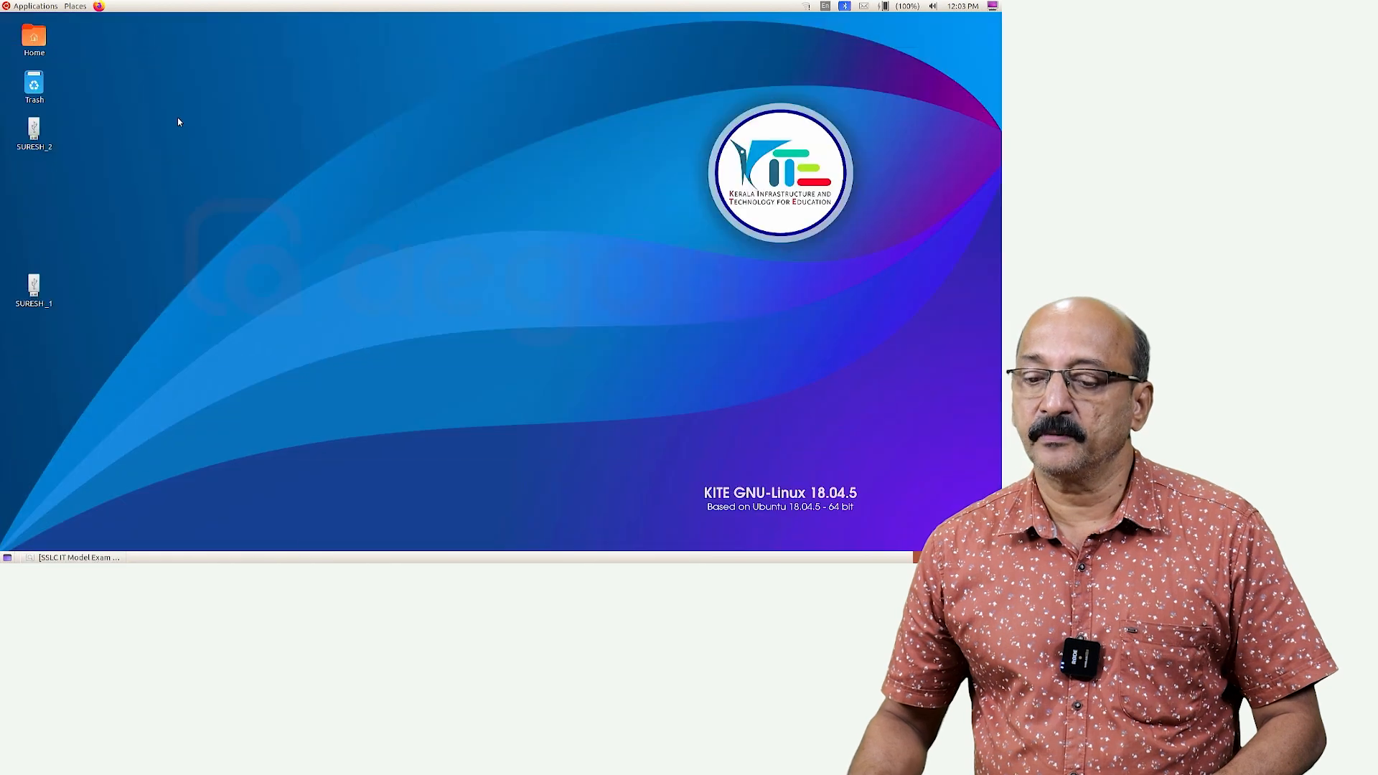
{"action": "left_click", "coordinate": [76, 6]}
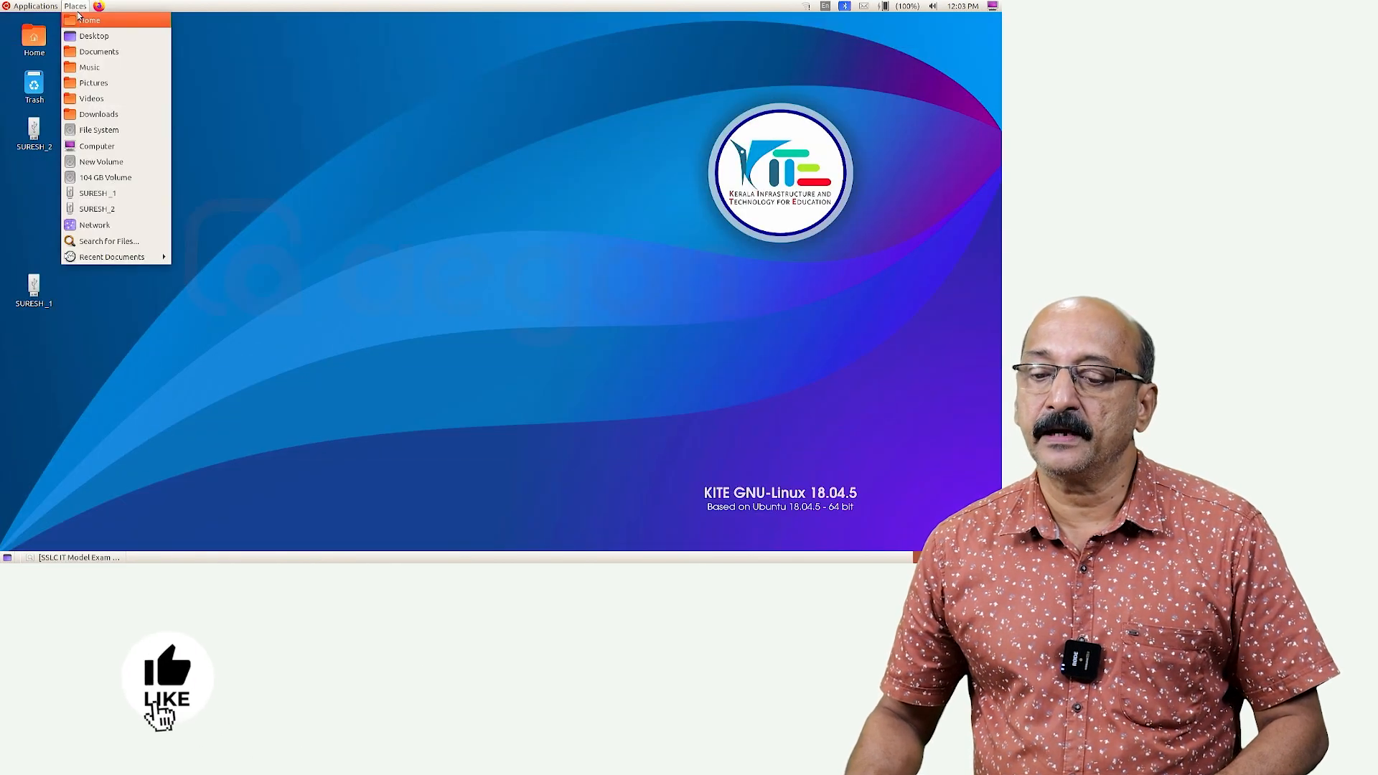
{"action": "left_click", "coordinate": [79, 20]}
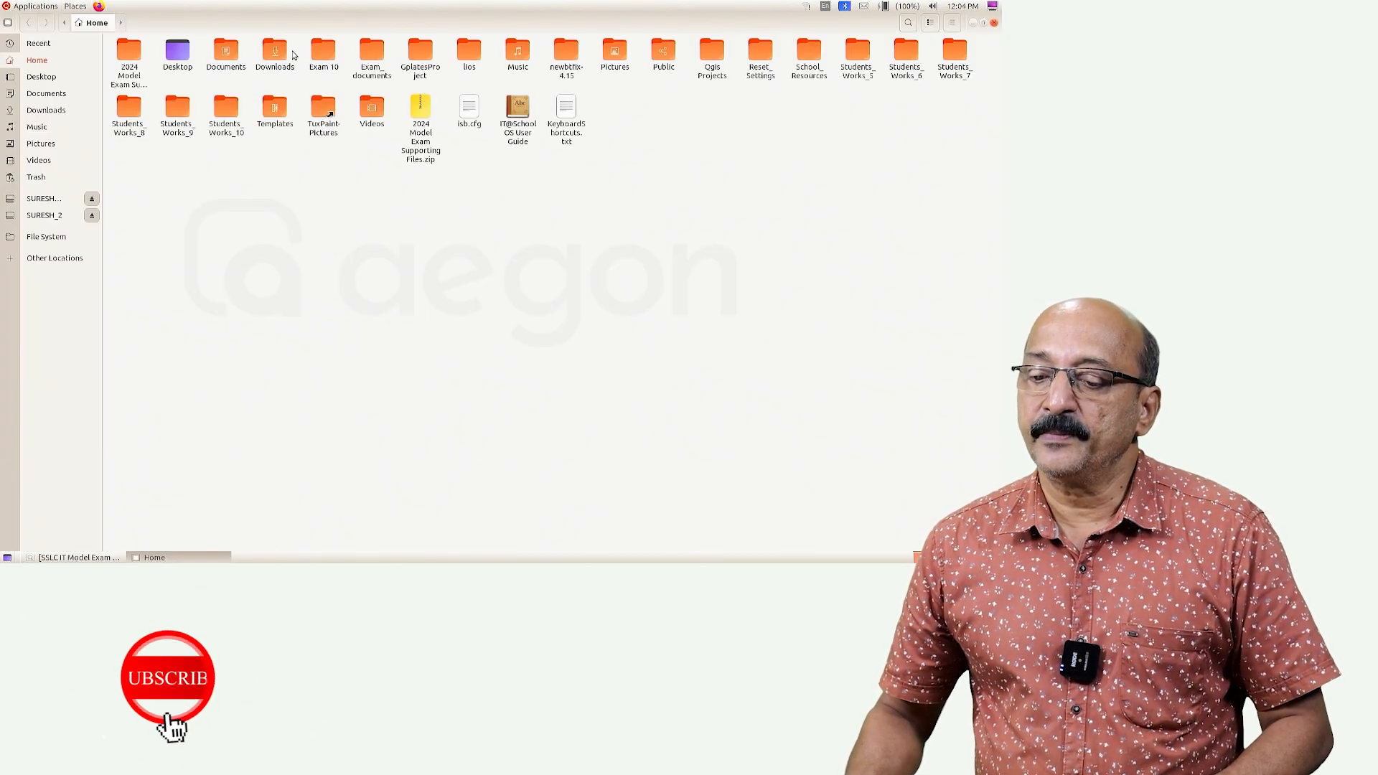
{"action": "double_click", "coordinate": [372, 51]}
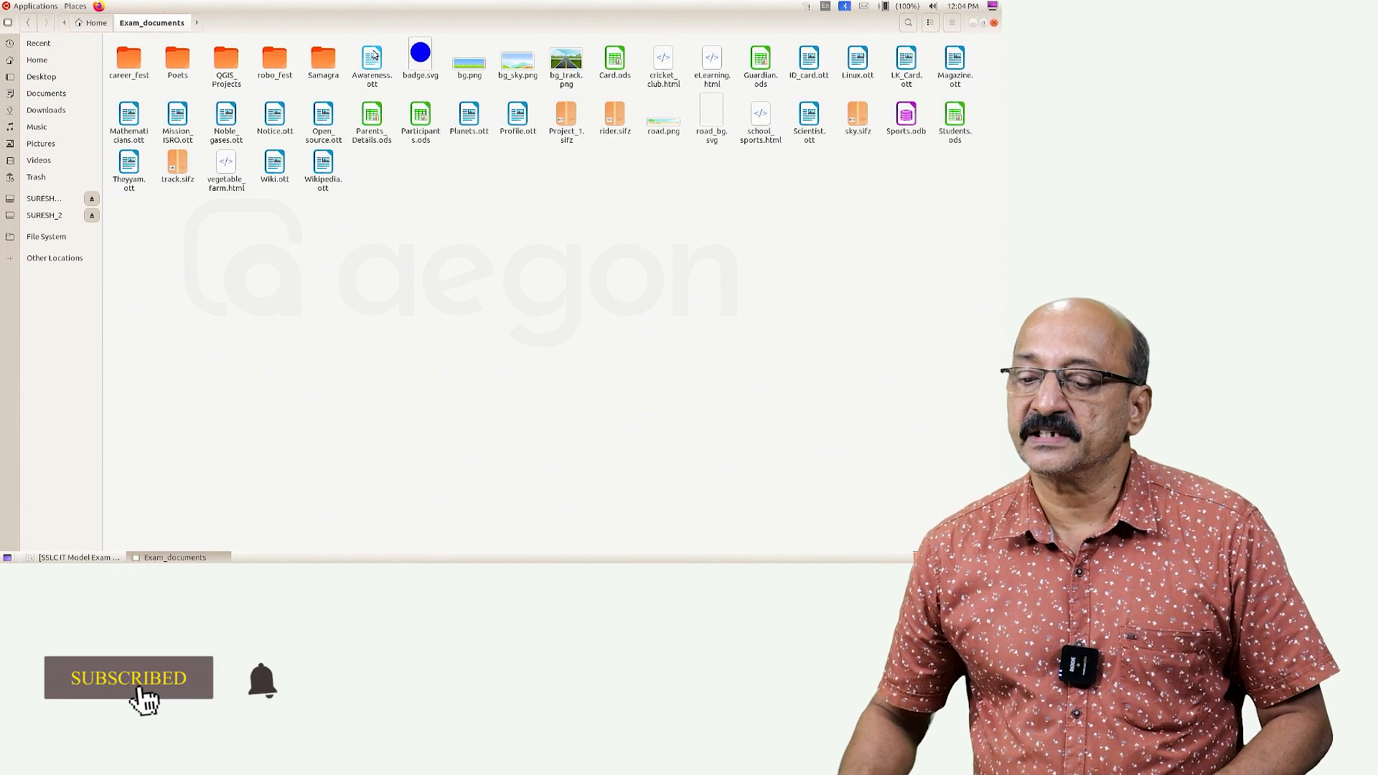
{"action": "left_click", "coordinate": [53, 558]}
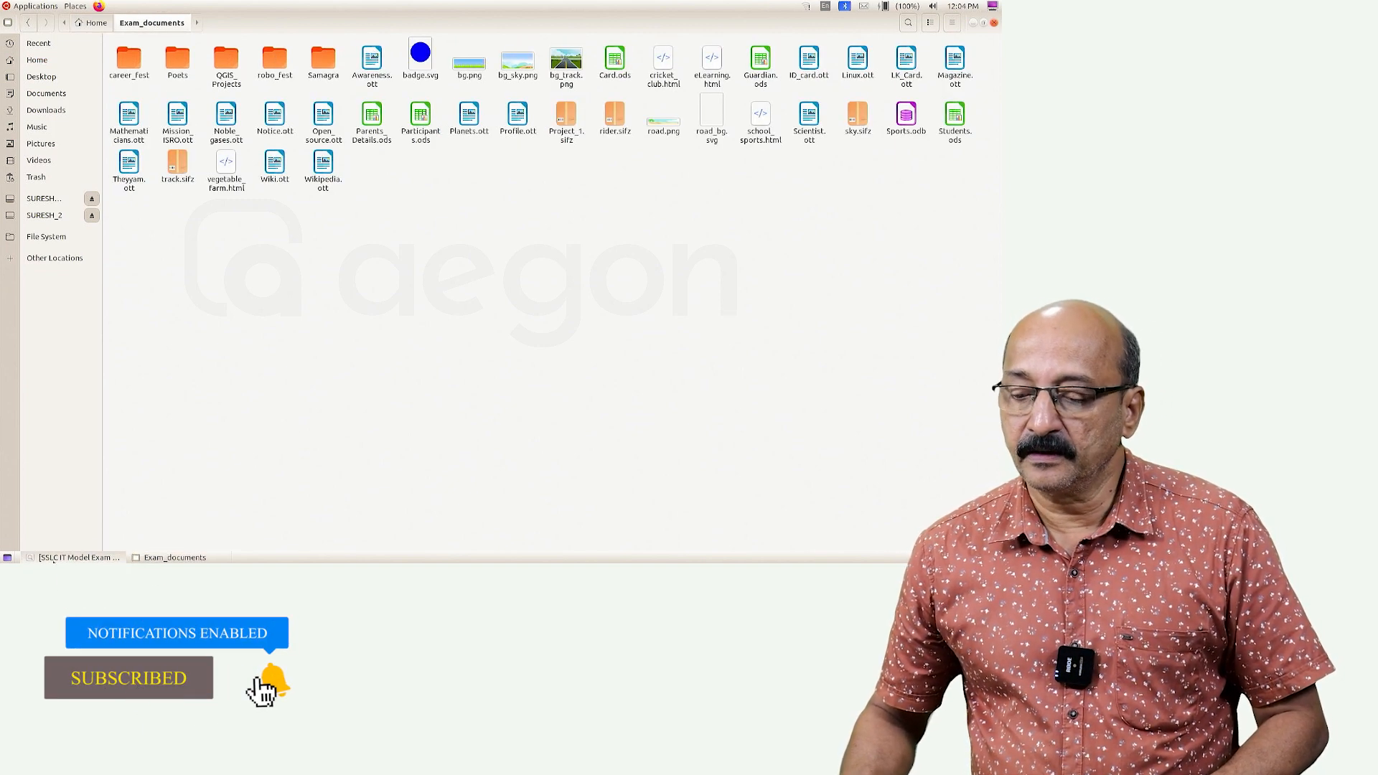
{"action": "left_click", "coordinate": [53, 557]}
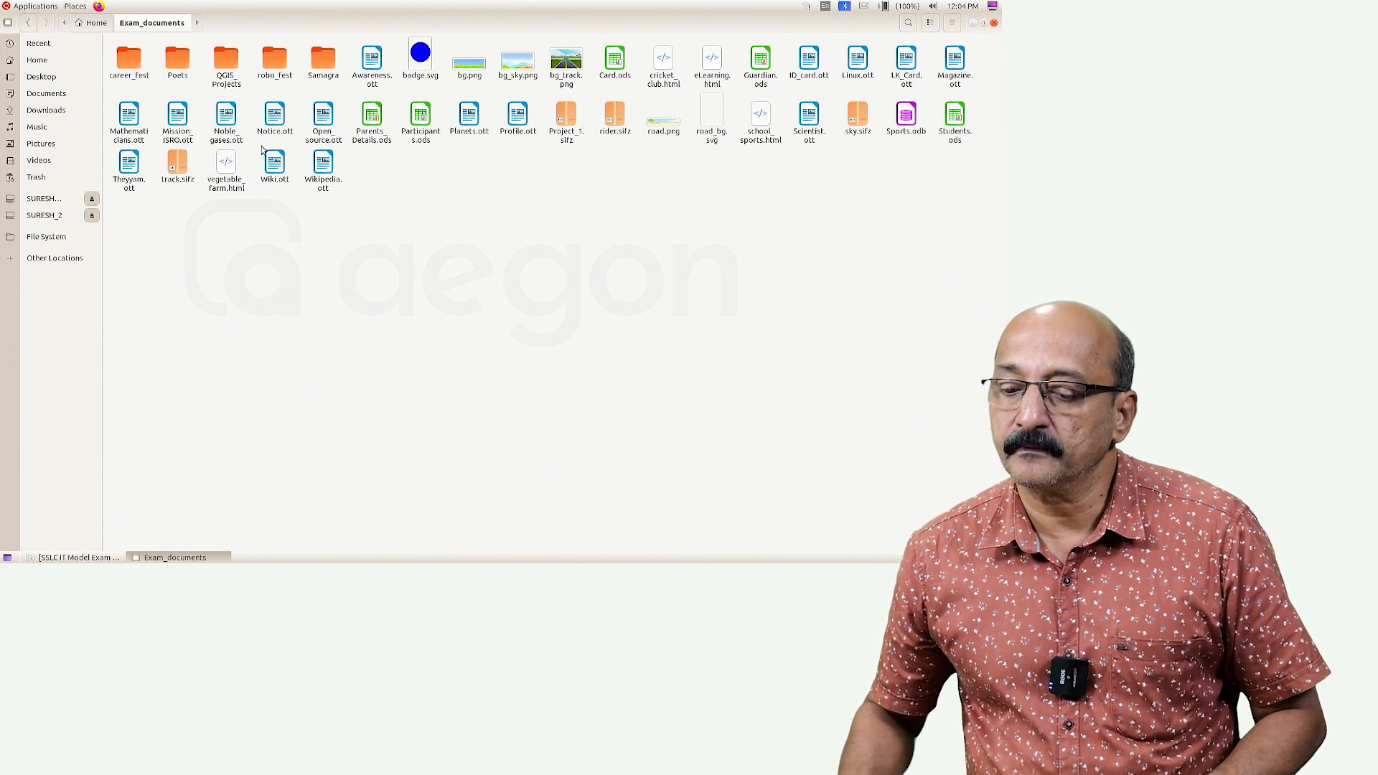
{"action": "double_click", "coordinate": [909, 63]}
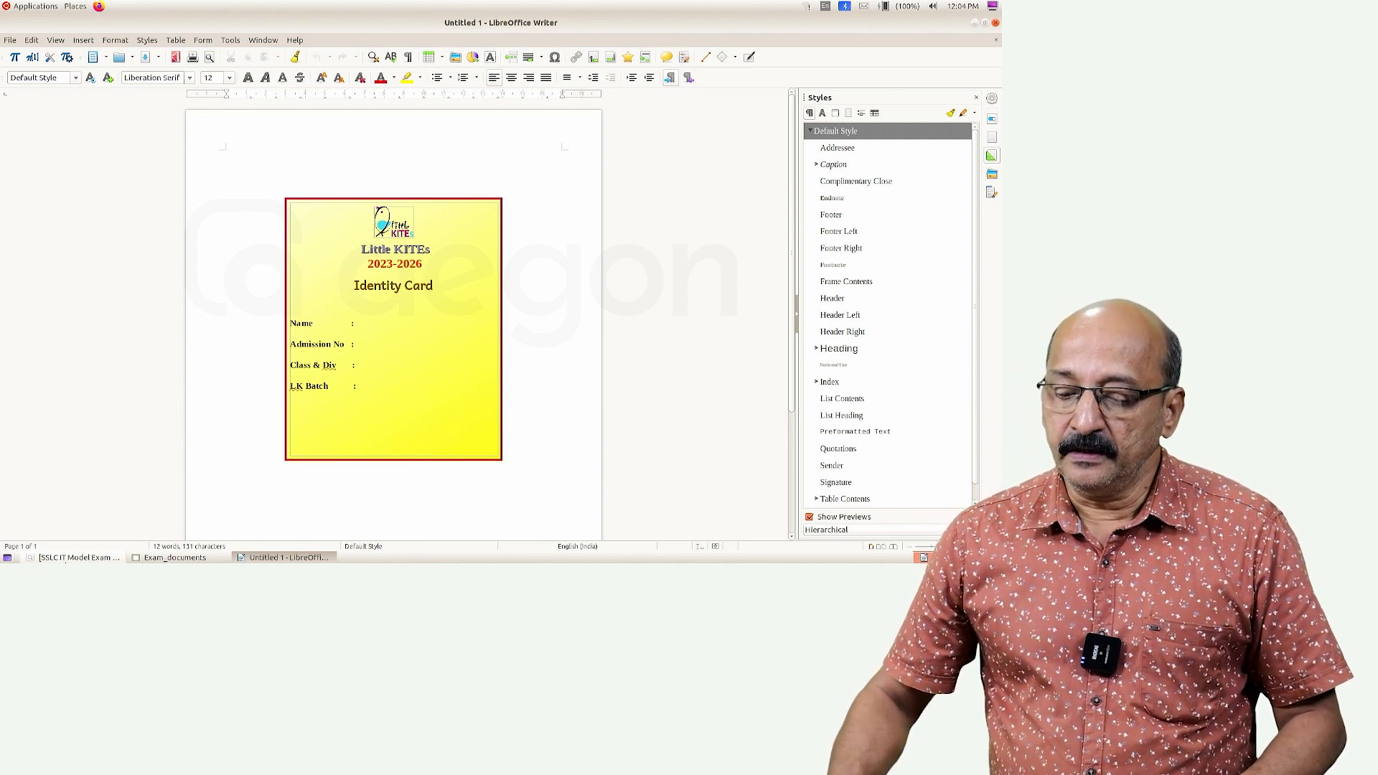
Reread the question paper, then return to the new Untitled 1 card document
{"action": "left_click", "coordinate": [71, 558]}
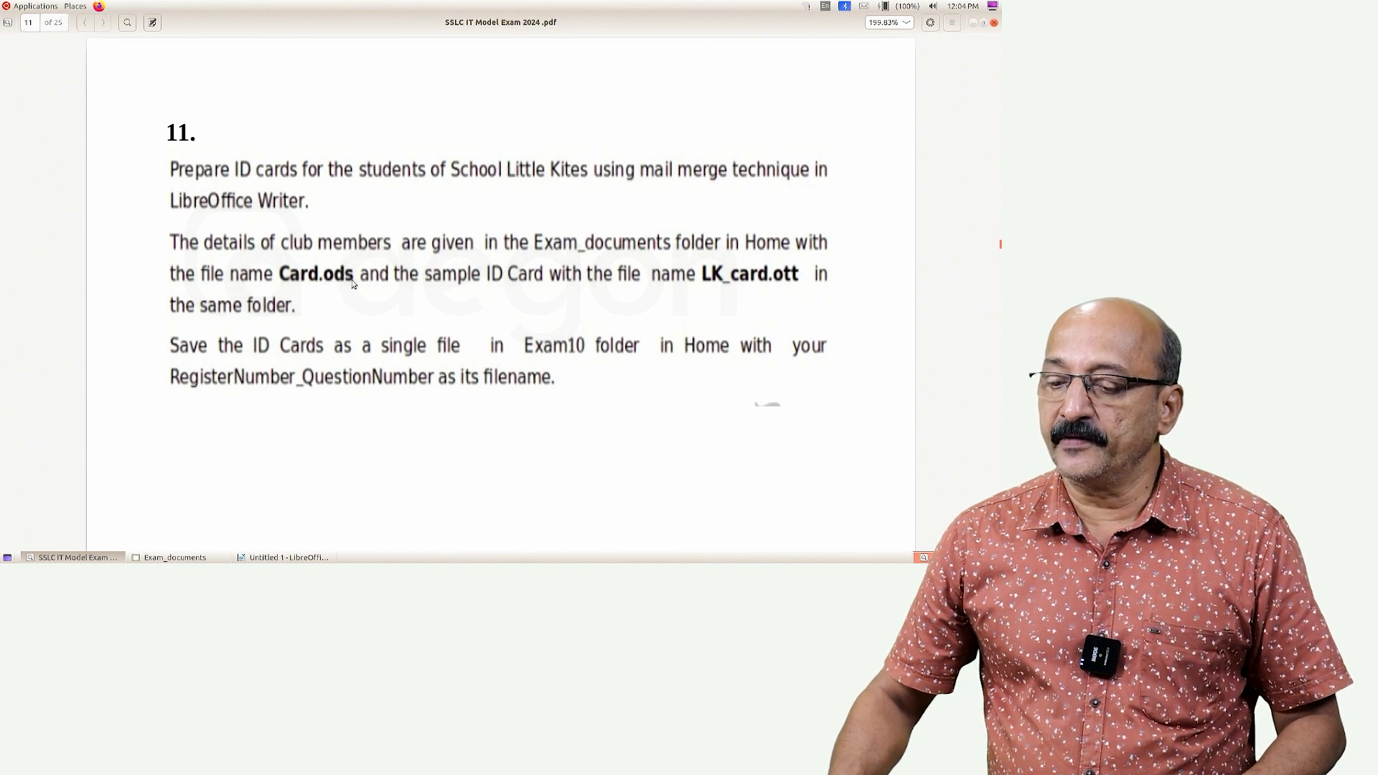
{"action": "left_click", "coordinate": [283, 557]}
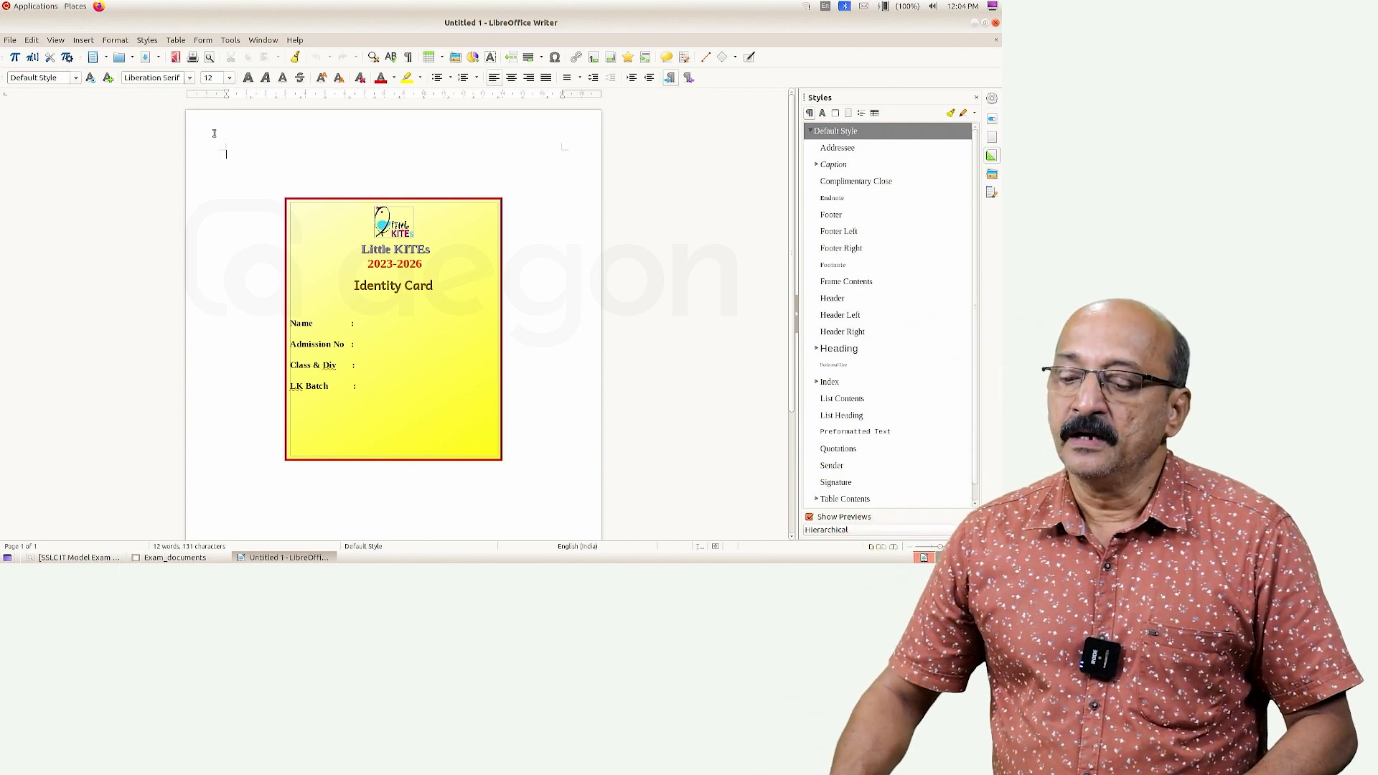
Open the Fields dialog through Insert > Field > More Fields to insert mail merge fields
{"action": "left_click", "coordinate": [82, 39]}
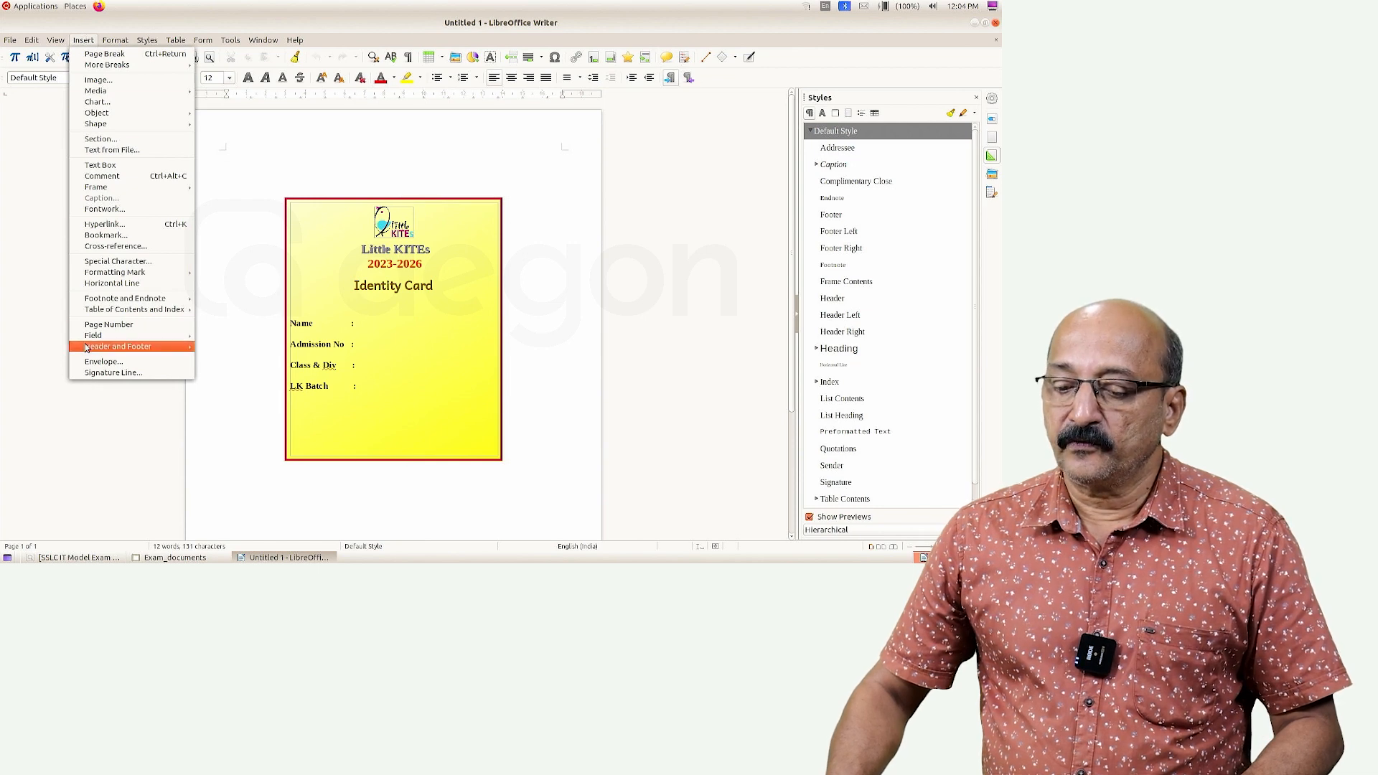
{"action": "mouse_move", "coordinate": [100, 337]}
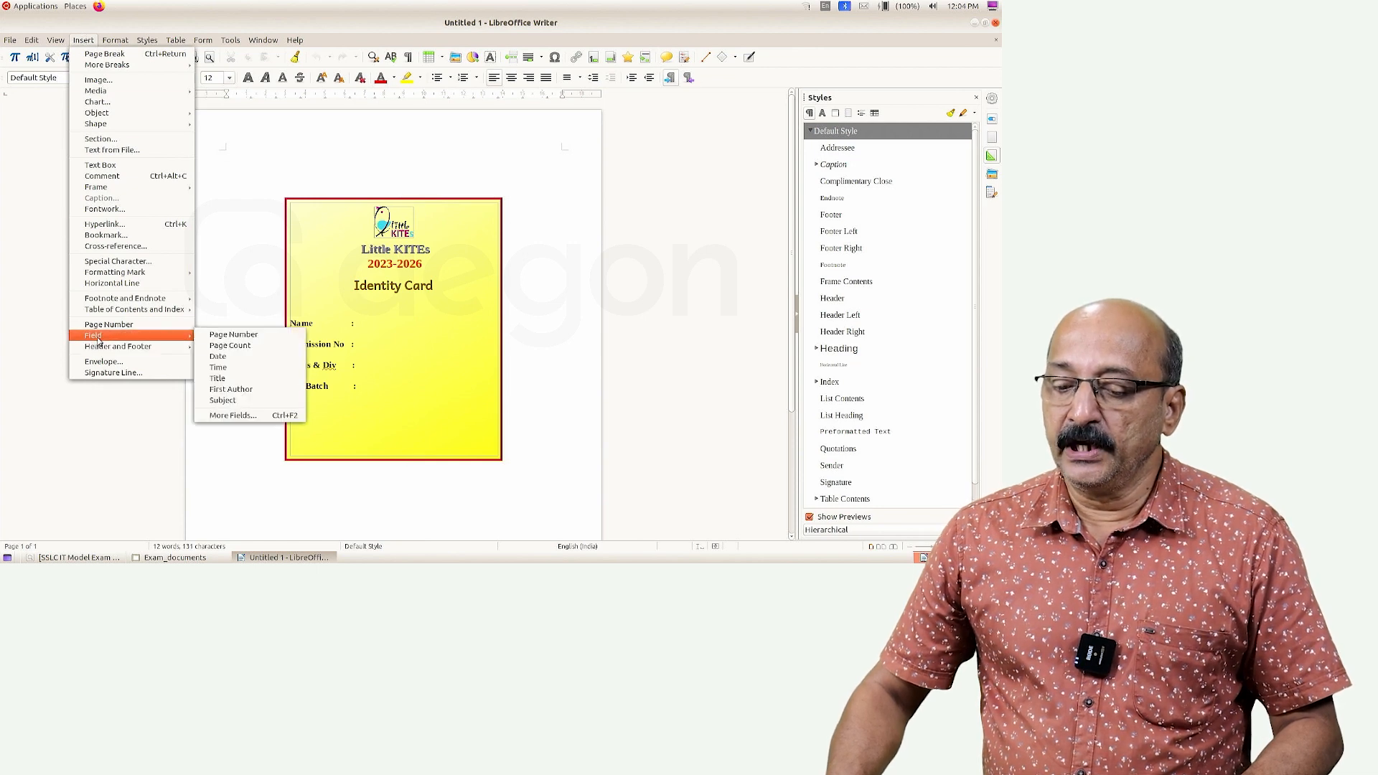
{"action": "left_click", "coordinate": [242, 416]}
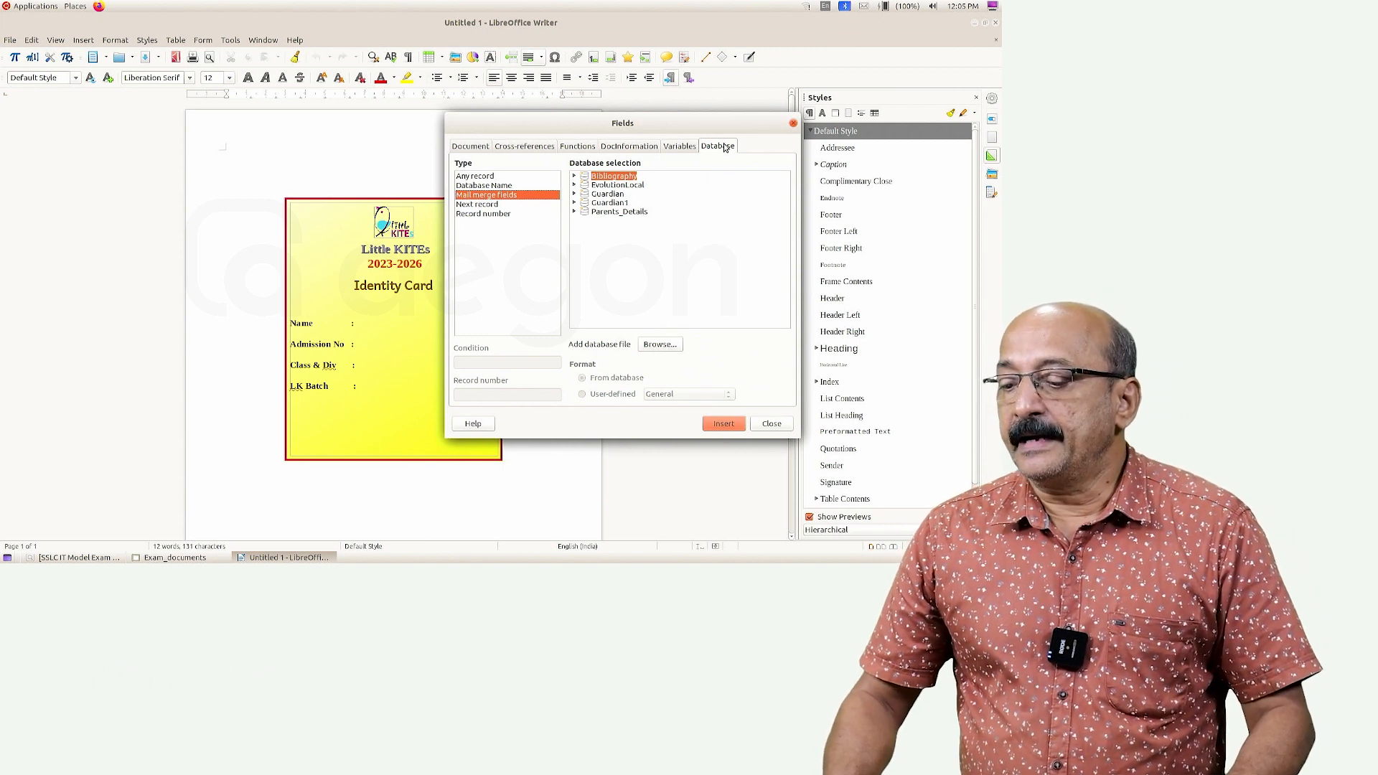
Add Card.ods from Home > Exam_documents as a database source, checking the file name in the question
{"action": "left_click", "coordinate": [660, 347]}
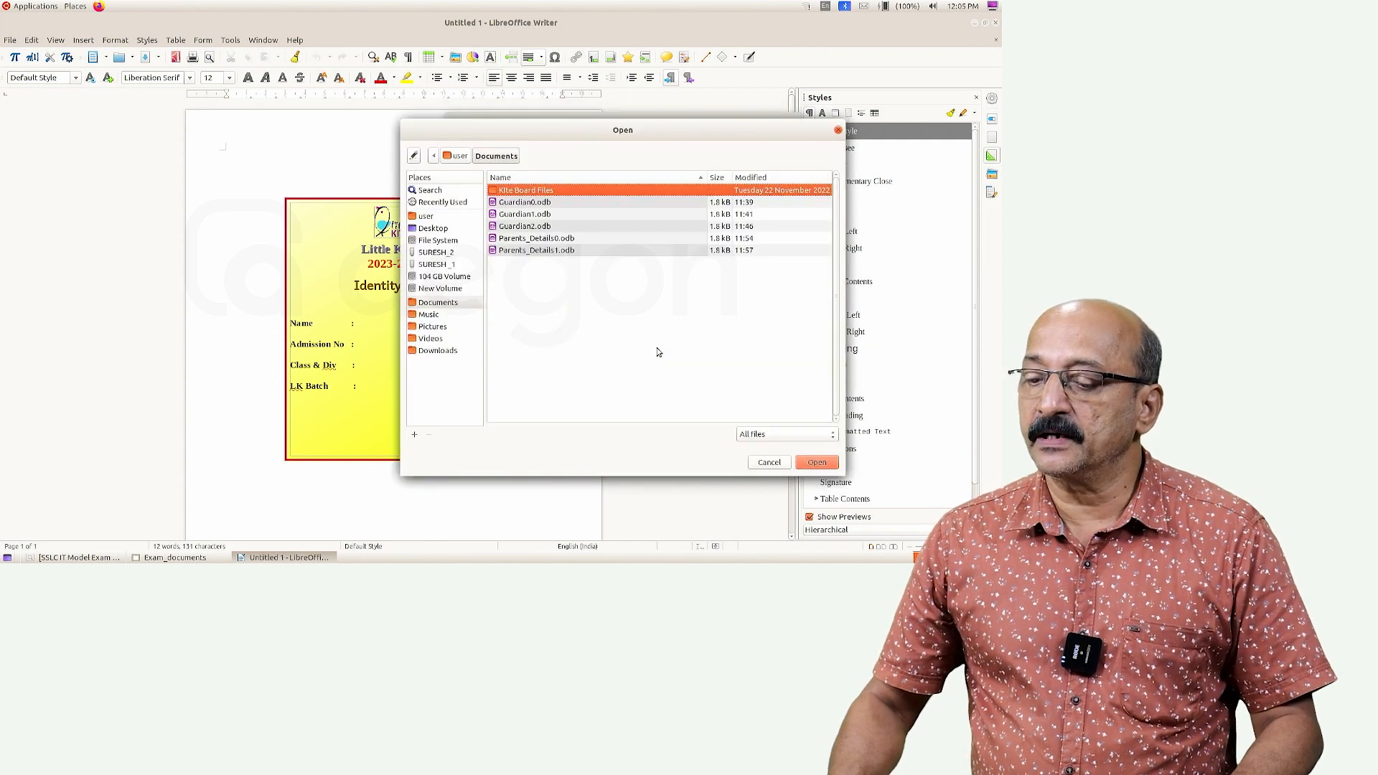
{"action": "left_click", "coordinate": [427, 216]}
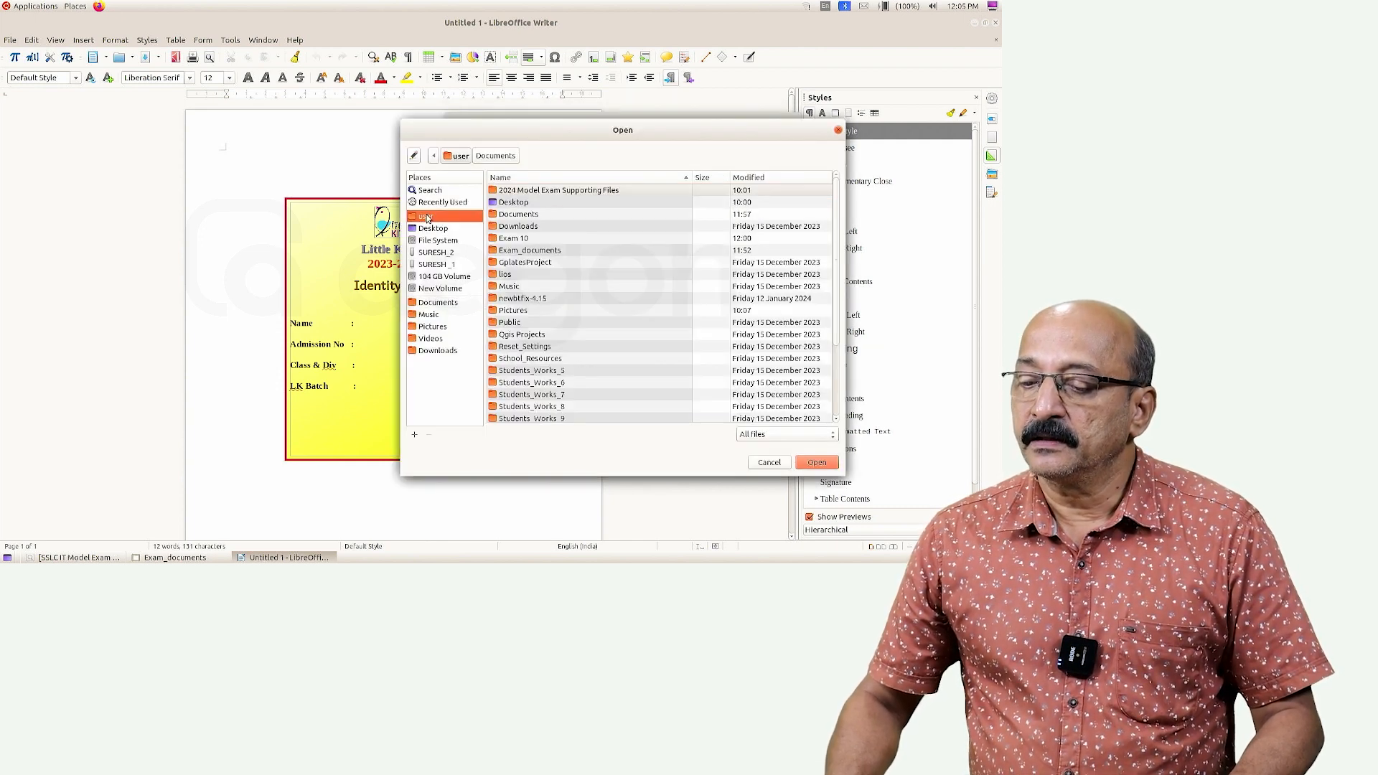
{"action": "double_click", "coordinate": [531, 251]}
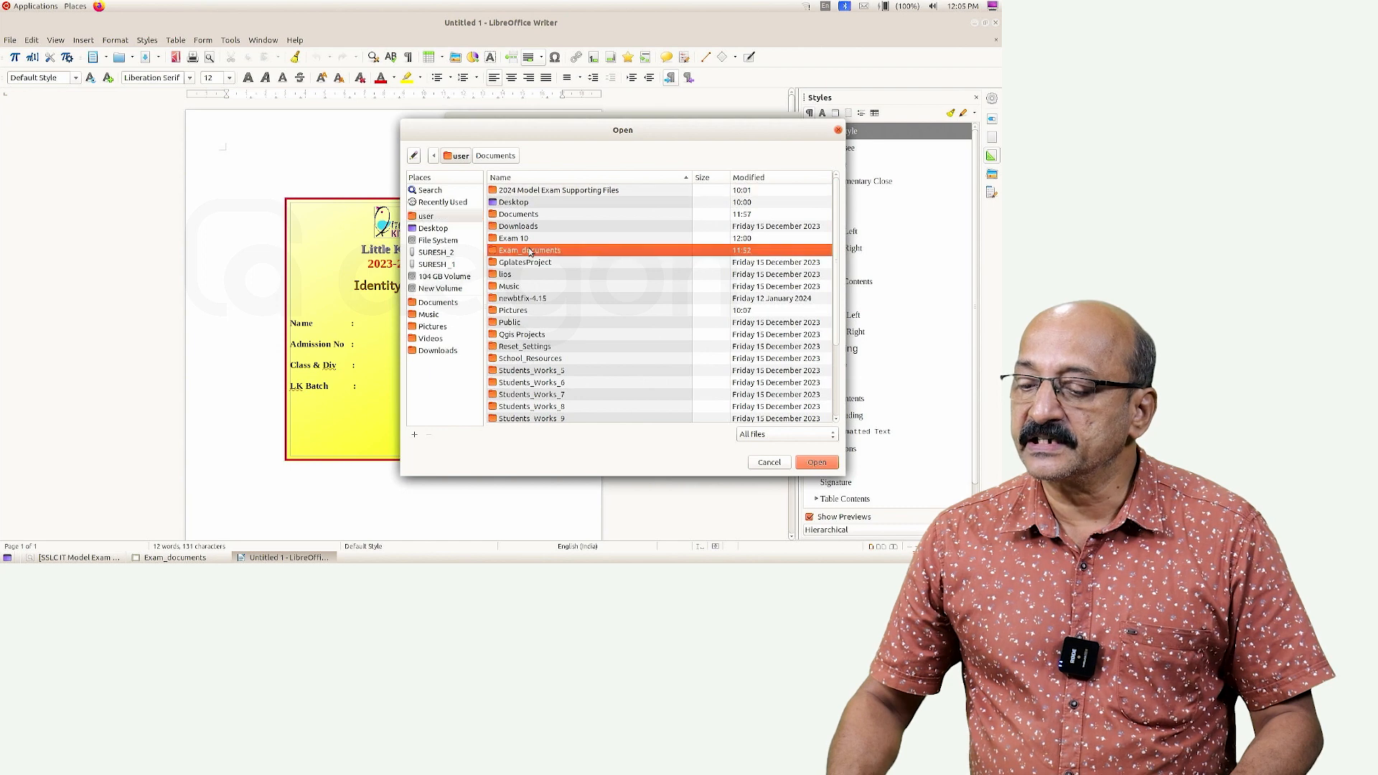
{"action": "left_click", "coordinate": [80, 558]}
{"action": "left_click", "coordinate": [80, 558]}
{"action": "left_click", "coordinate": [78, 558]}
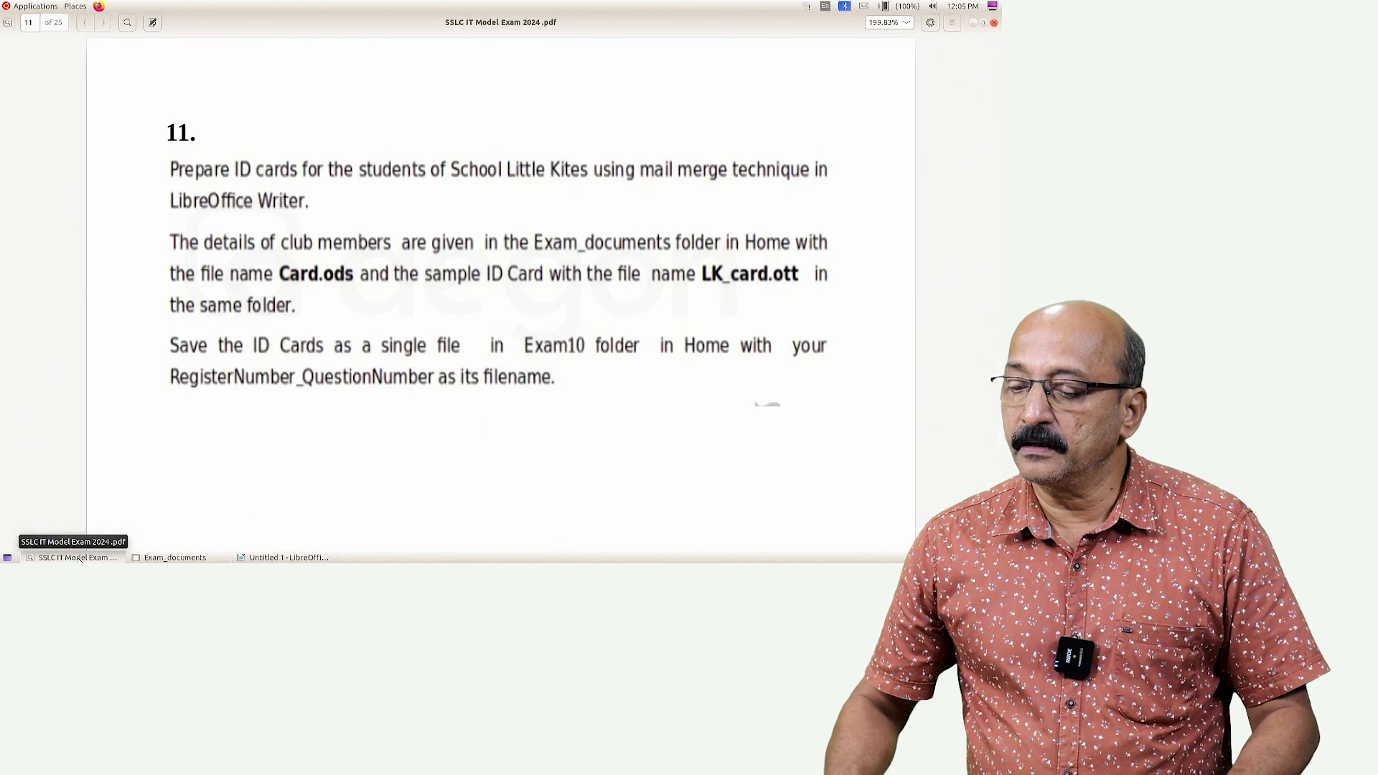
{"action": "left_click", "coordinate": [79, 558]}
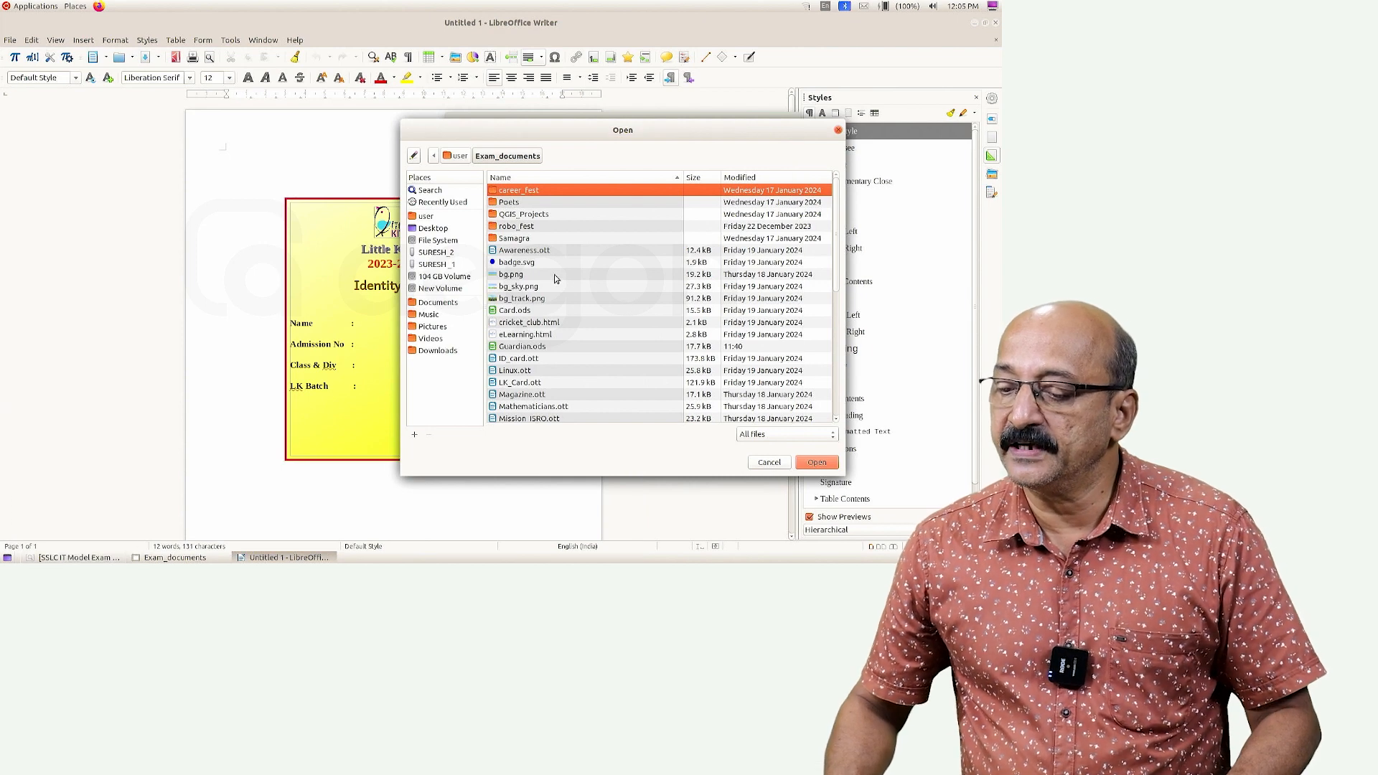
{"action": "left_click", "coordinate": [527, 310]}
{"action": "left_click", "coordinate": [817, 462]}
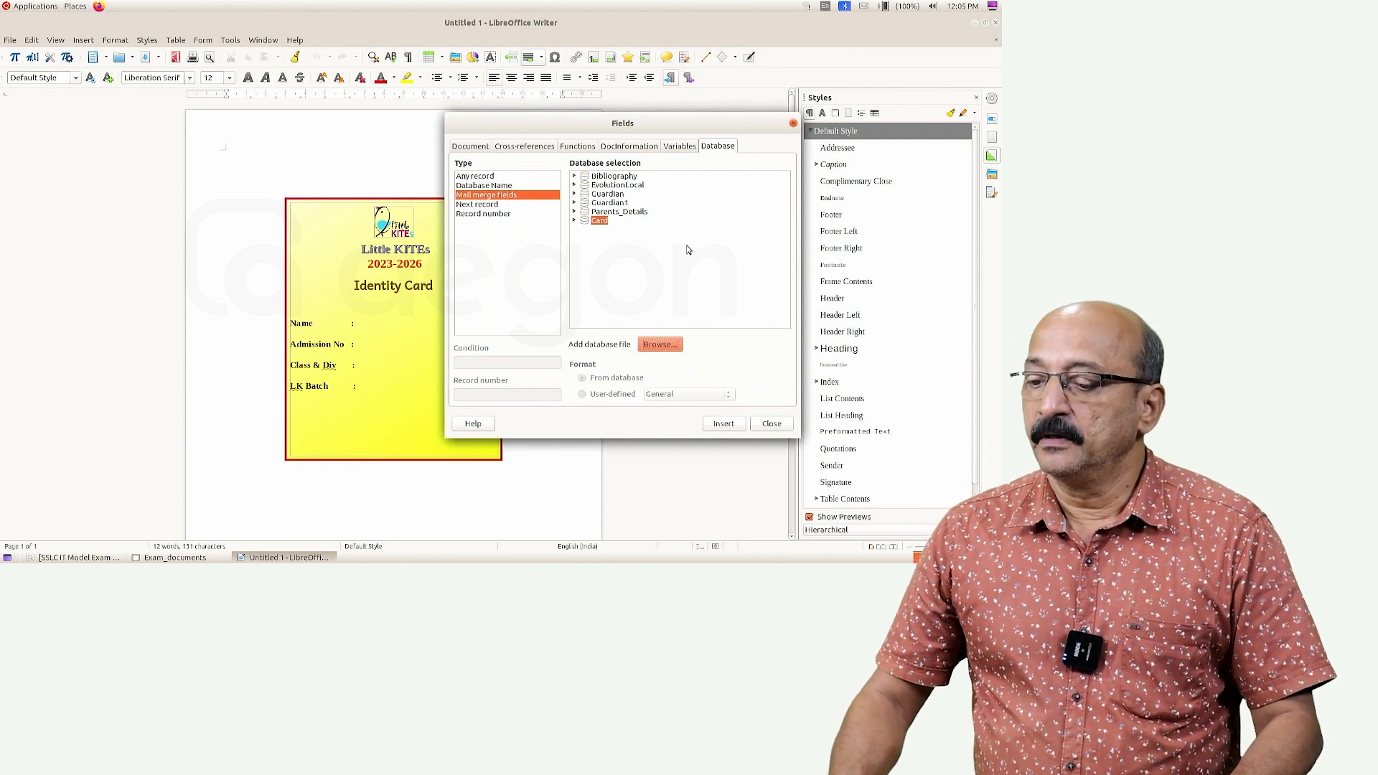
Expand Card > Id card to list its fields and move the Fields dialog off the card
{"action": "left_click", "coordinate": [575, 221]}
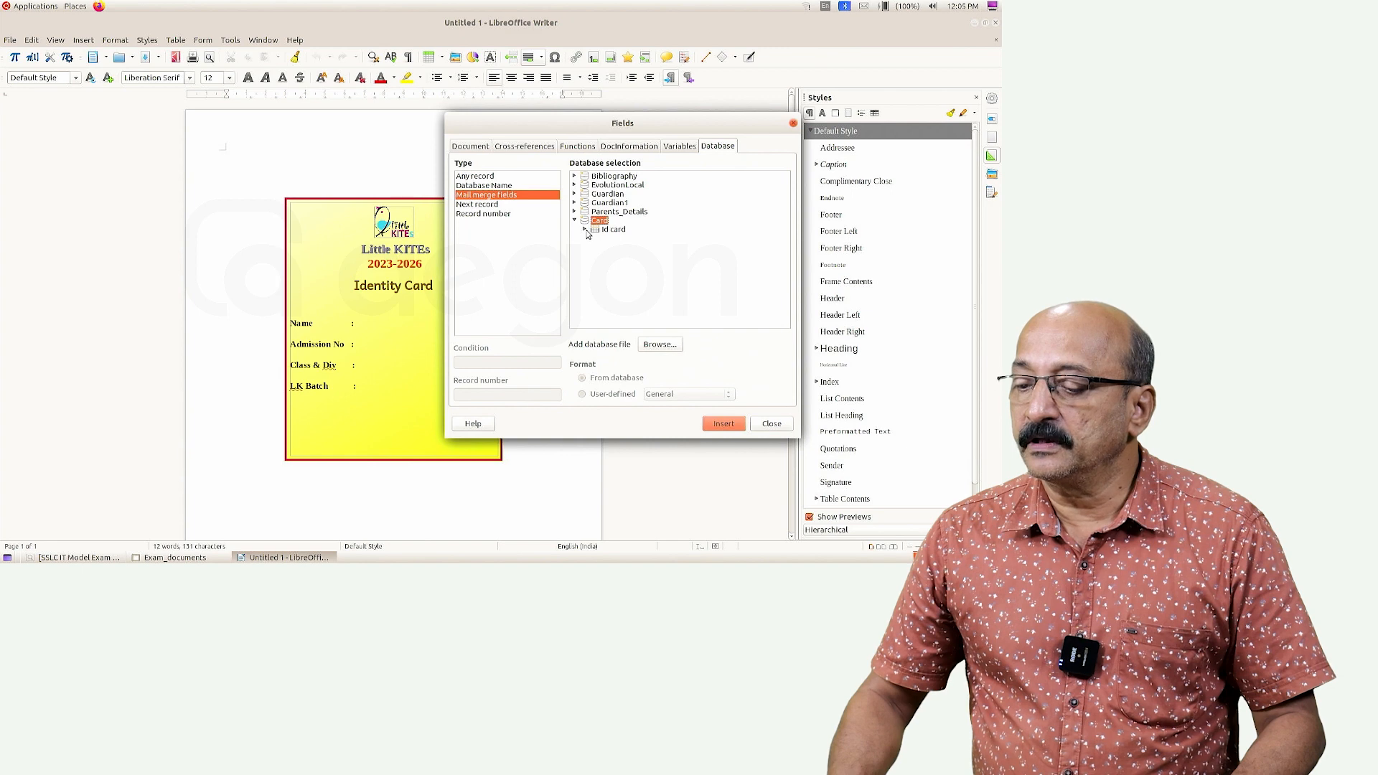
{"action": "left_click", "coordinate": [585, 230]}
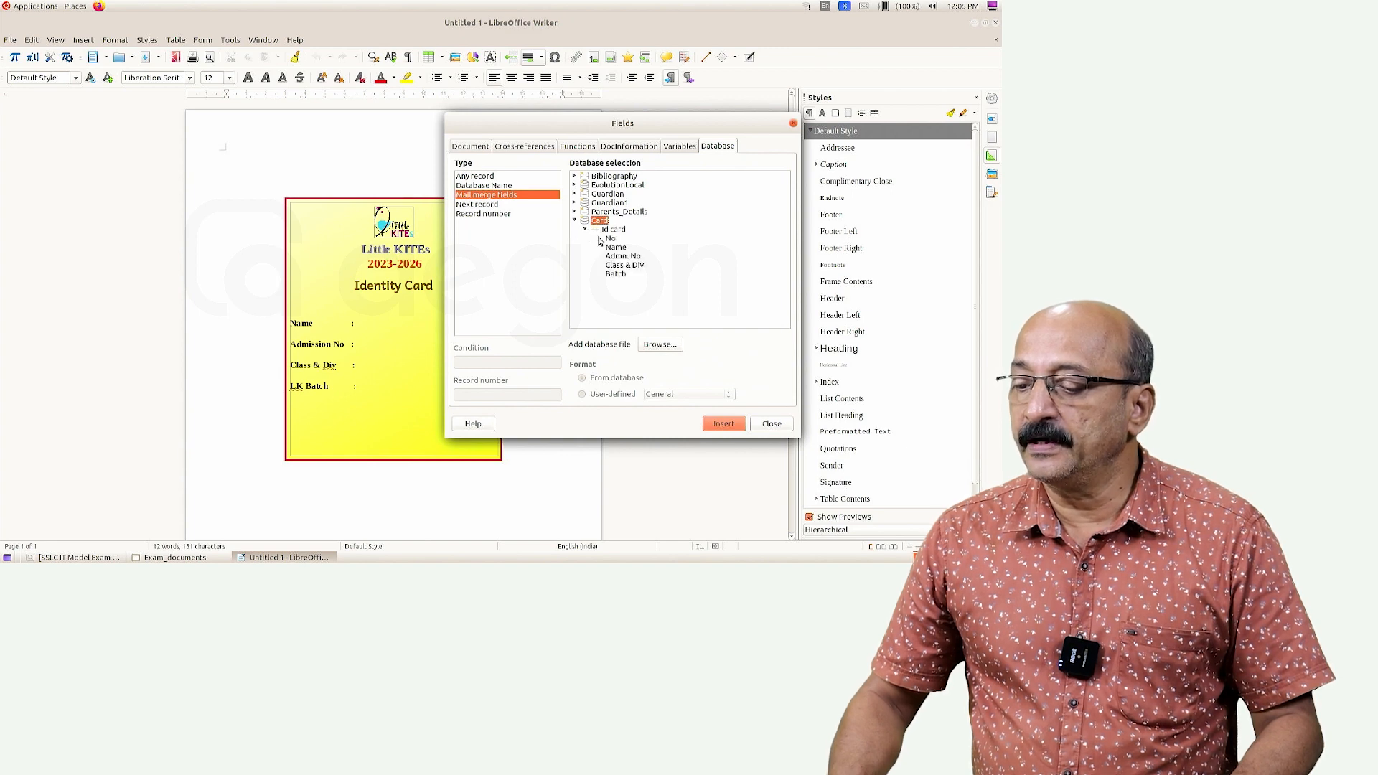
{"action": "left_click_drag", "start_coordinate": [634, 122], "coordinate": [750, 99]}
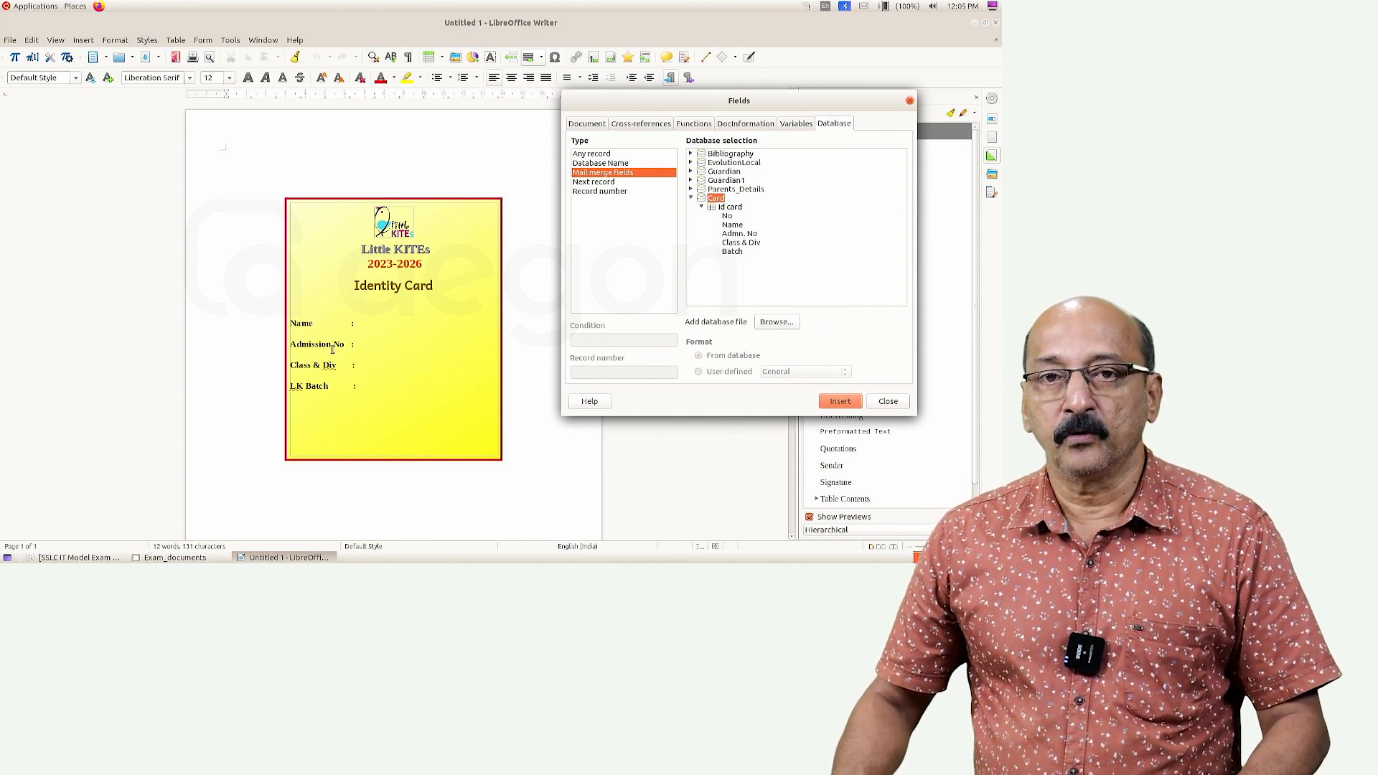
Insert Name, Admn. No, Class & Div and Batch fields after their matching card labels
{"action": "left_click", "coordinate": [363, 322]}
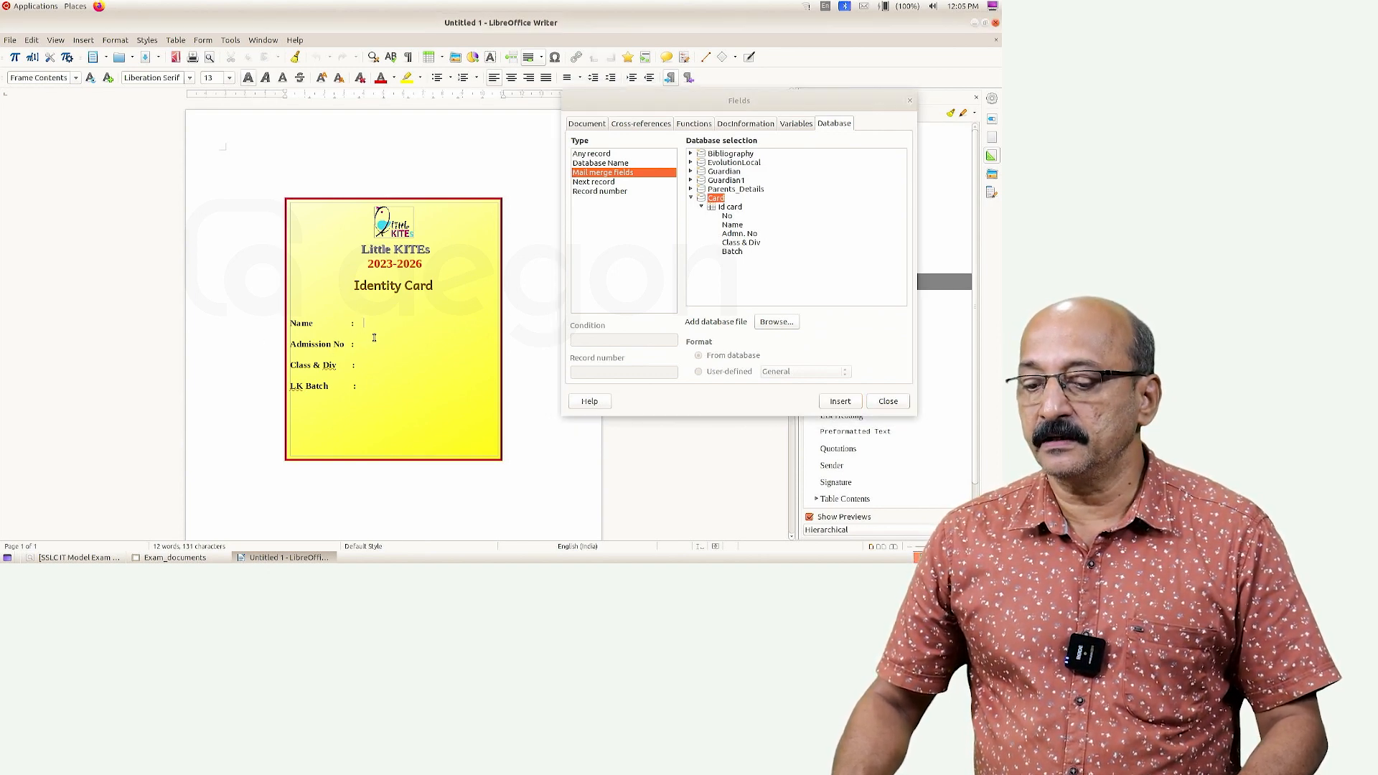
{"action": "double_click", "coordinate": [734, 225]}
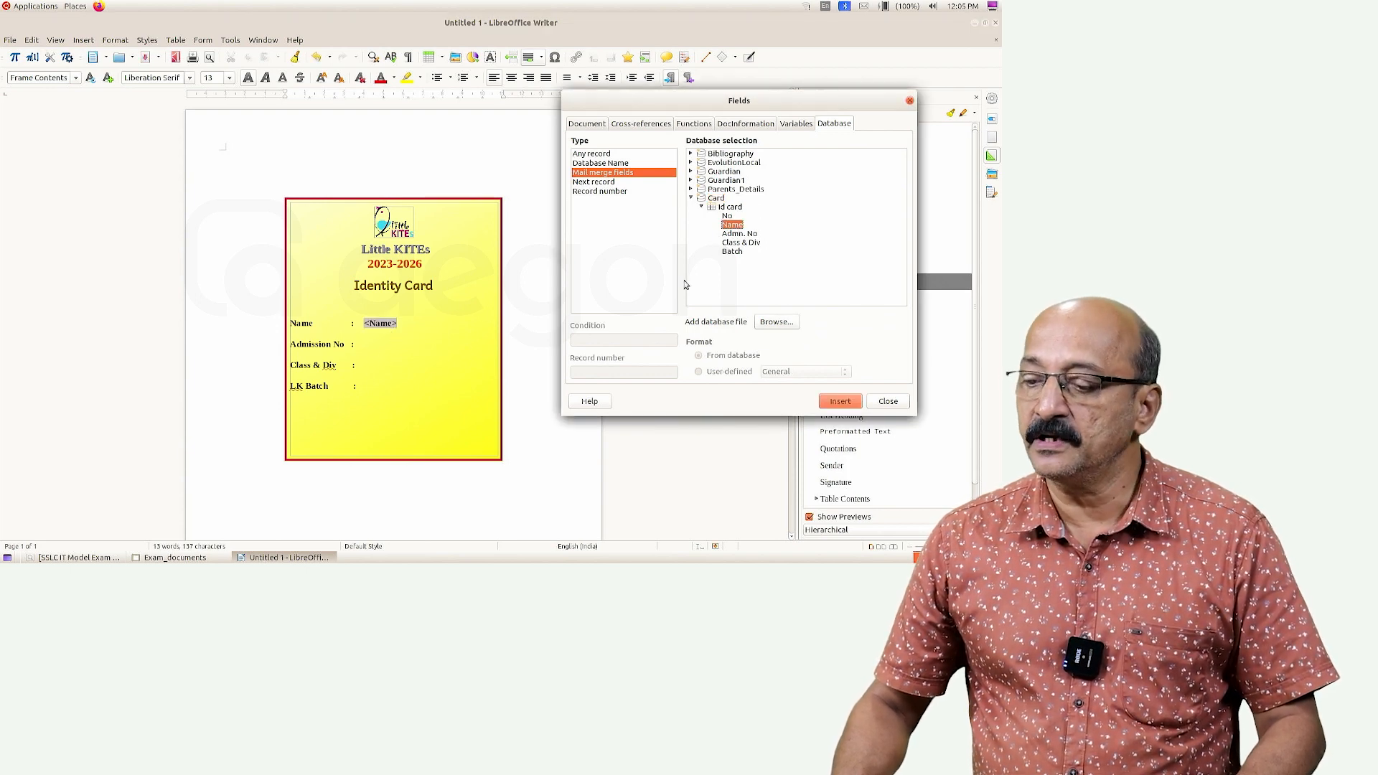
{"action": "left_click", "coordinate": [386, 345]}
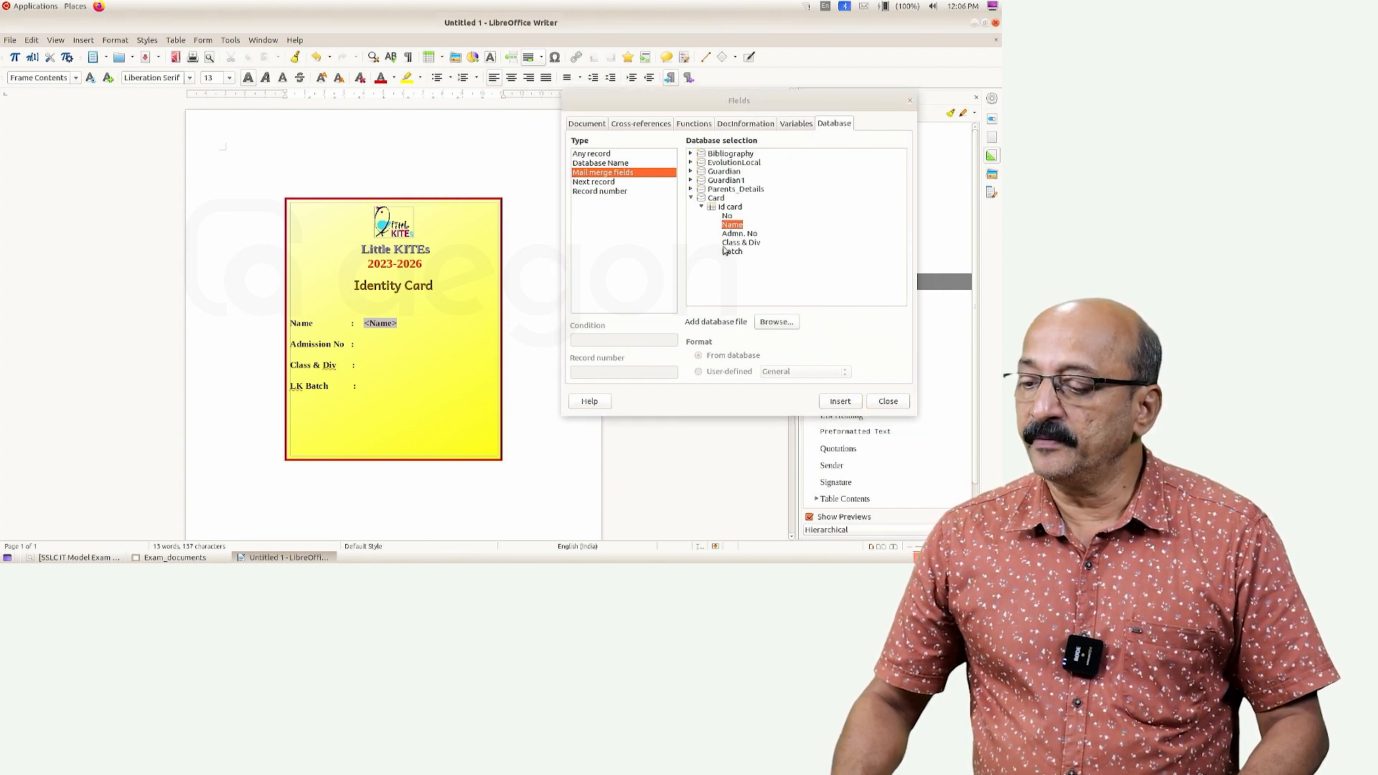
{"action": "double_click", "coordinate": [750, 235]}
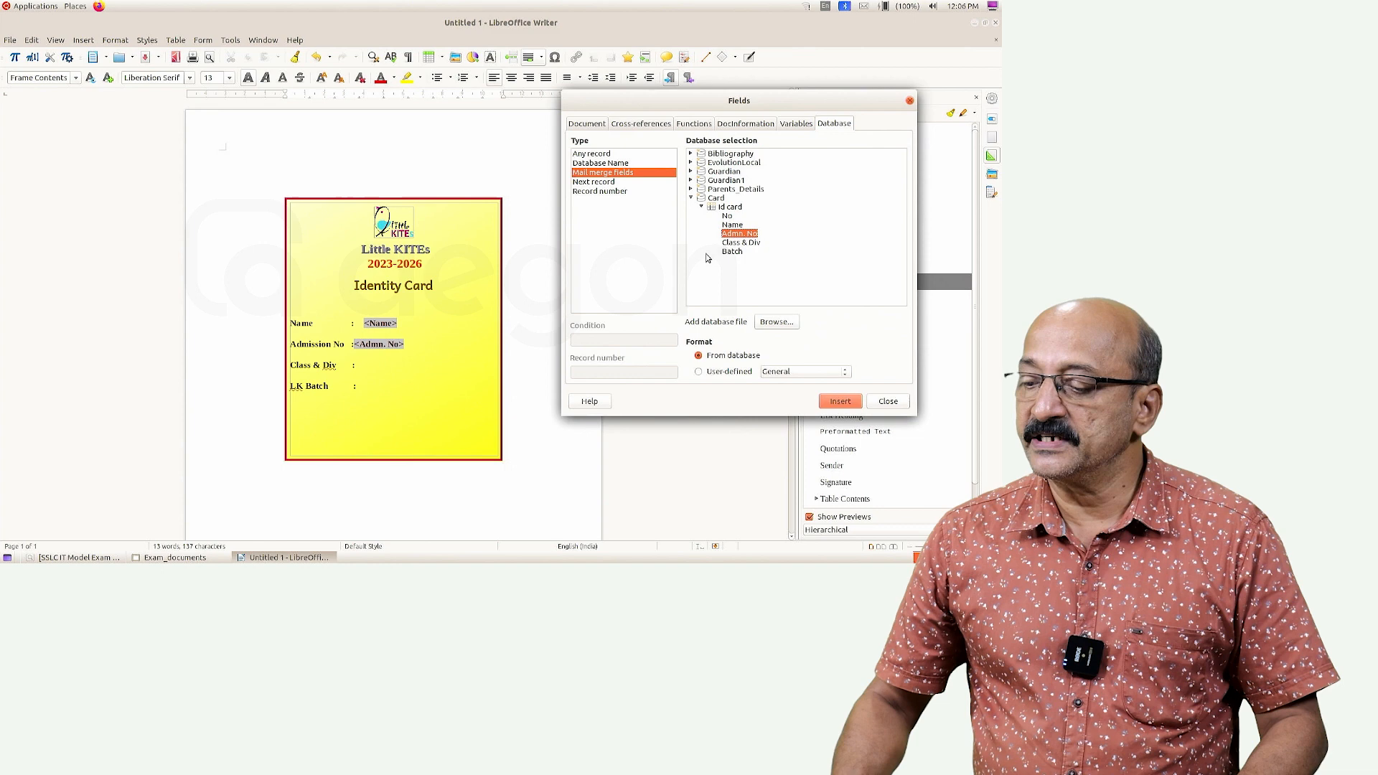
{"action": "left_click", "coordinate": [369, 369]}
{"action": "double_click", "coordinate": [751, 243]}
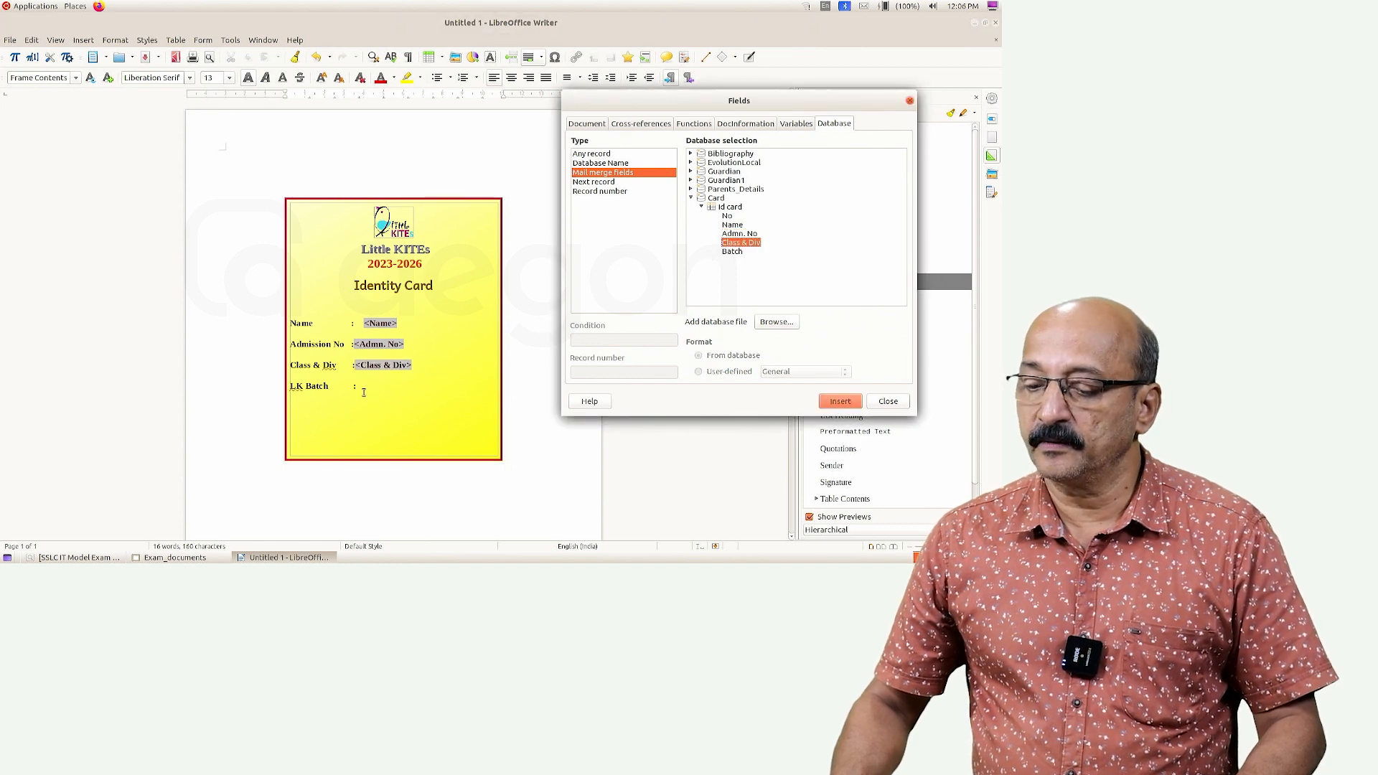
{"action": "left_click", "coordinate": [364, 389]}
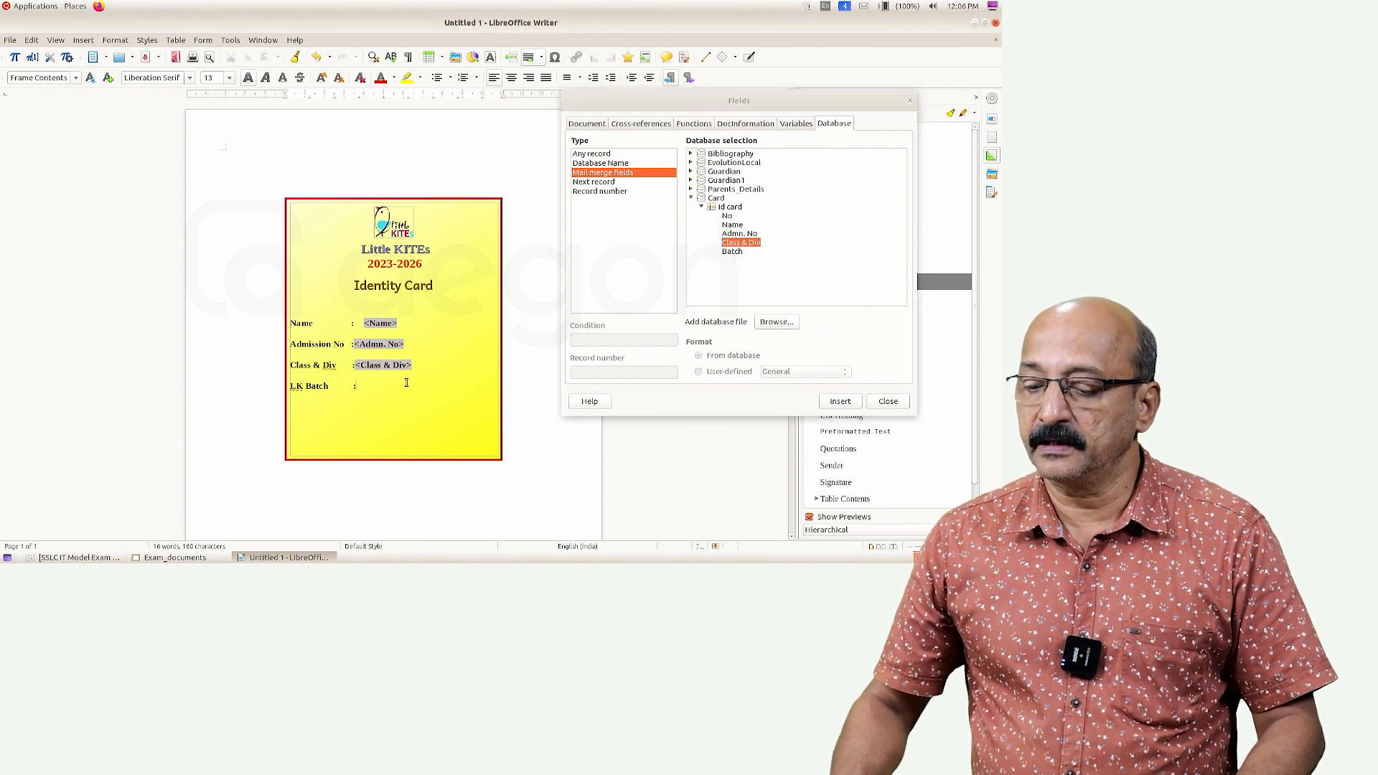
{"action": "double_click", "coordinate": [731, 252]}
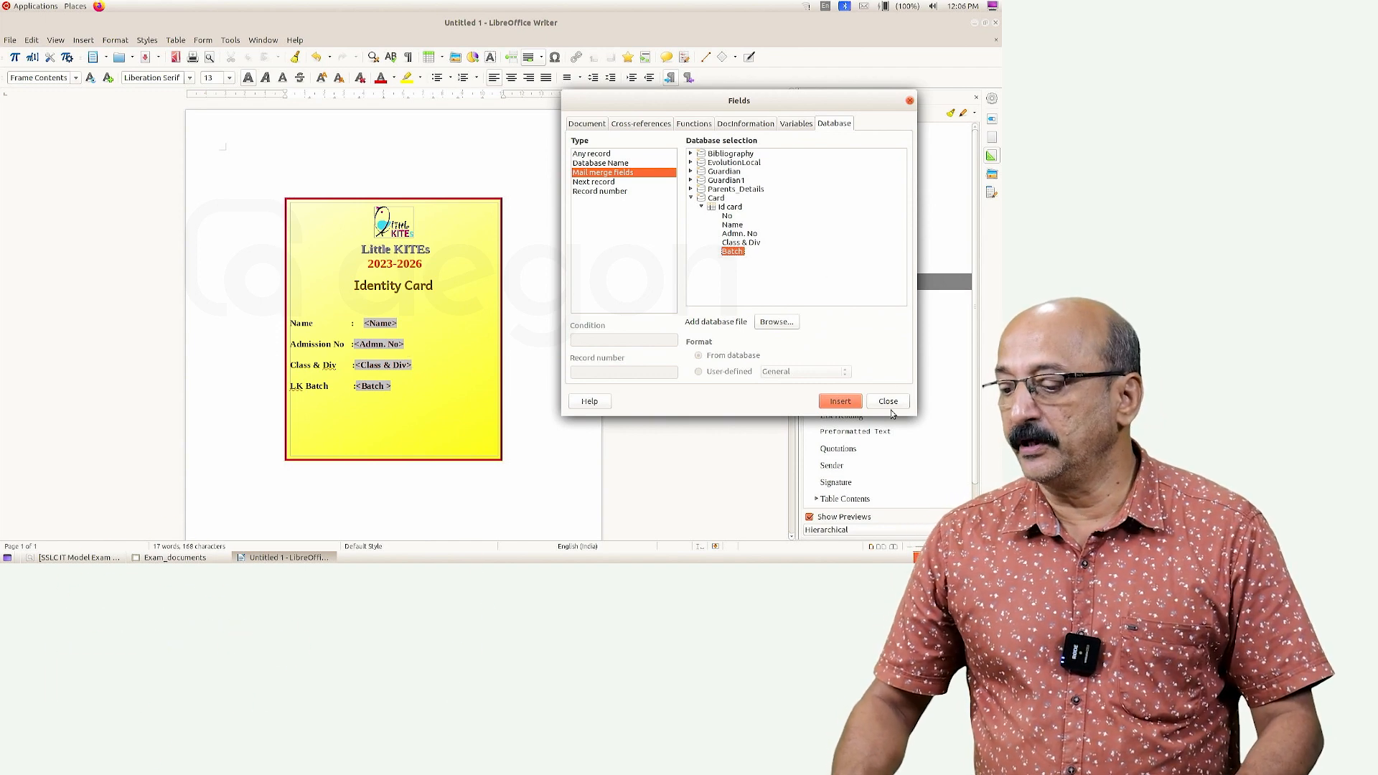
{"action": "left_click", "coordinate": [888, 401]}
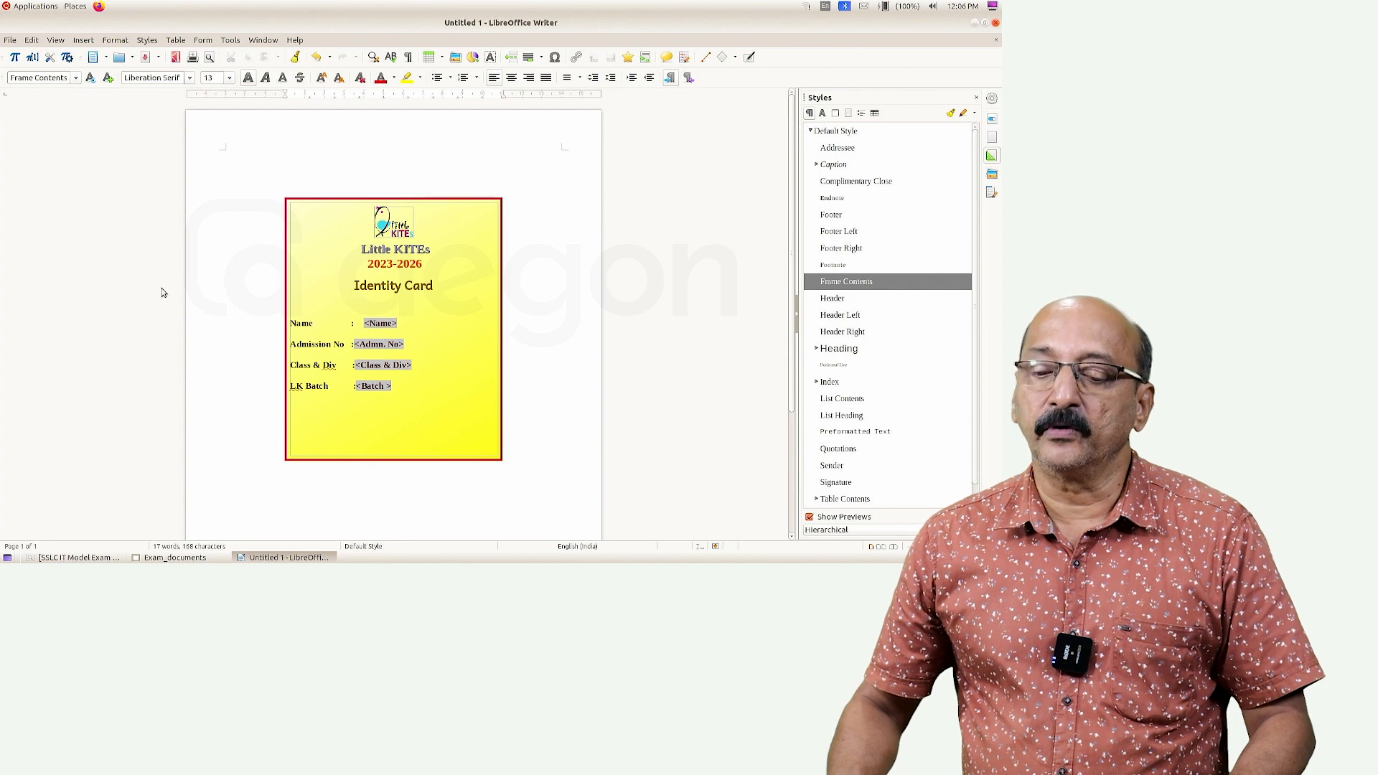
Print the card as a form letter, with mail merge output to File as a single document
{"action": "left_click", "coordinate": [10, 41]}
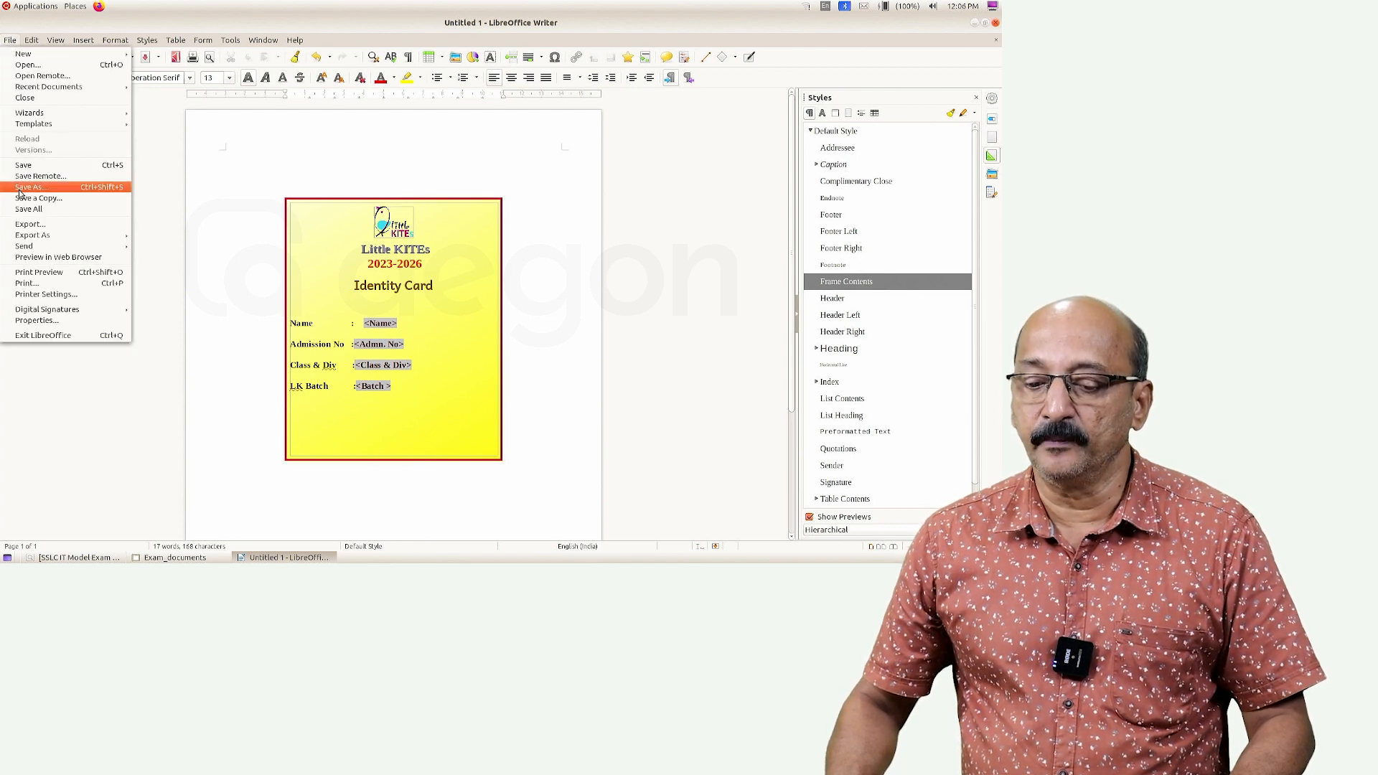
{"action": "left_click", "coordinate": [26, 284]}
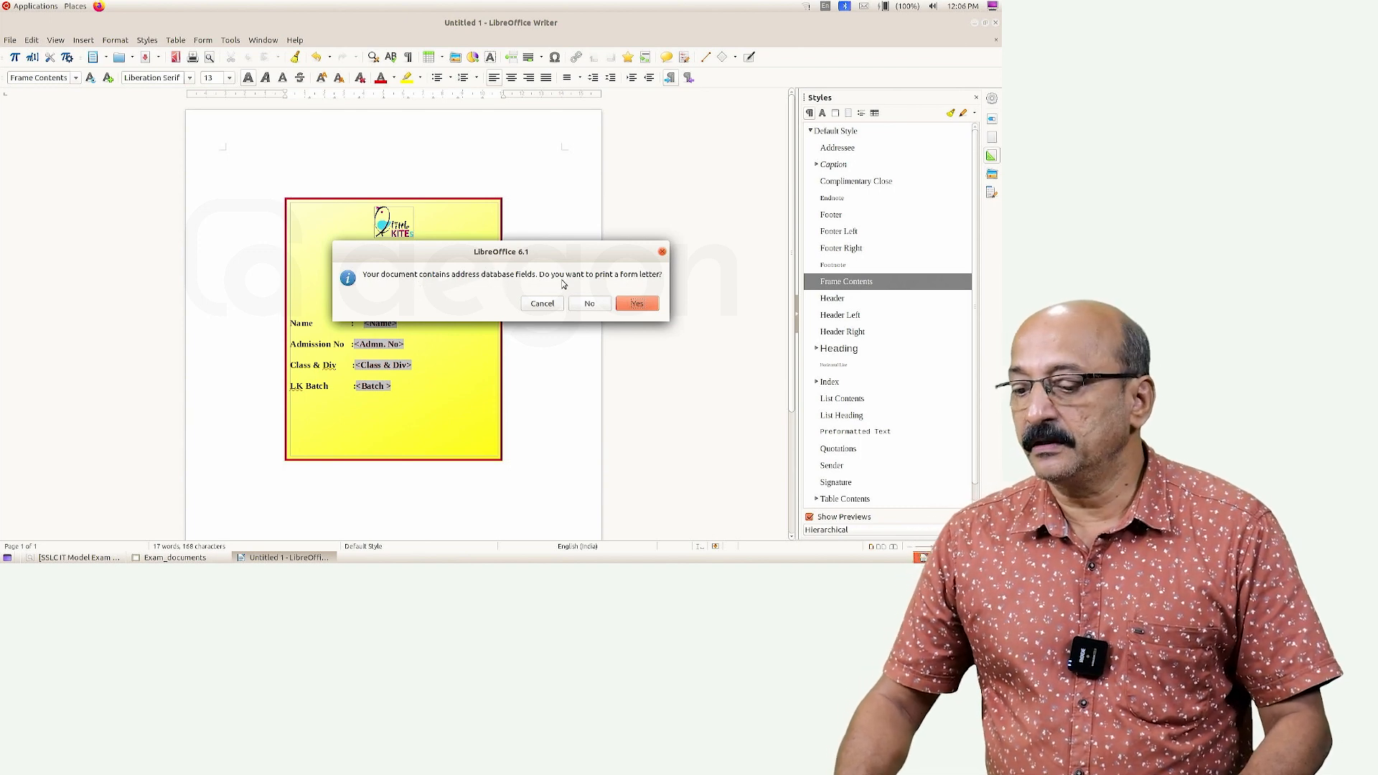
{"action": "left_click", "coordinate": [634, 304]}
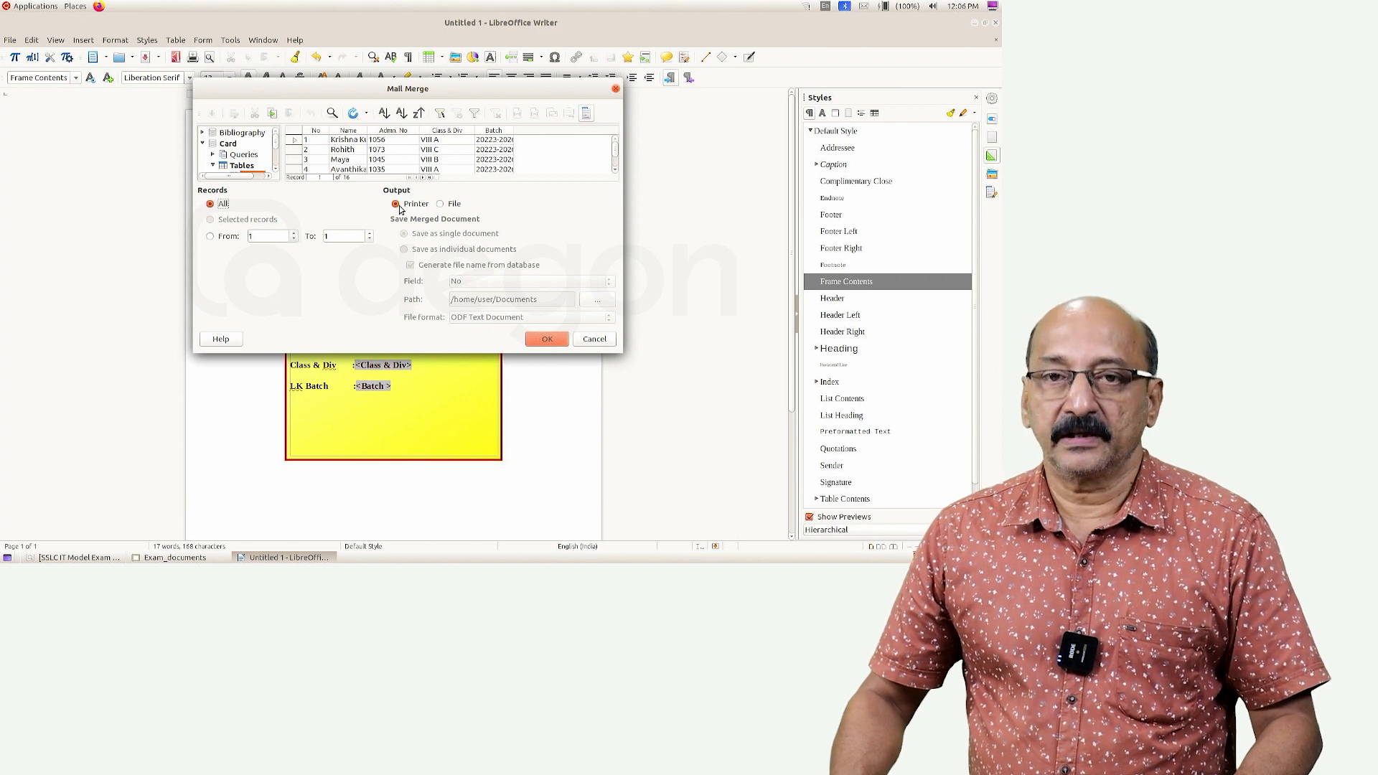
{"action": "left_click", "coordinate": [440, 205]}
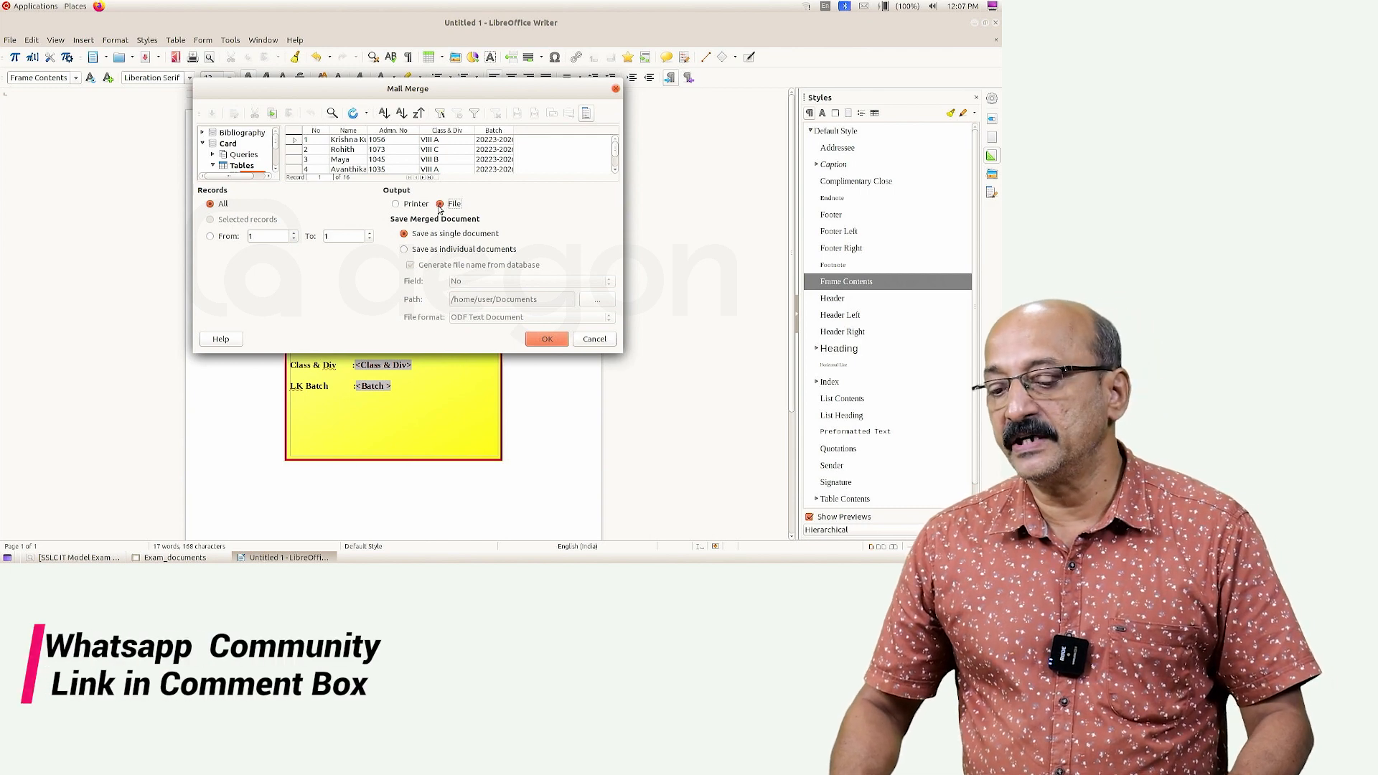
{"action": "left_click", "coordinate": [548, 339]}
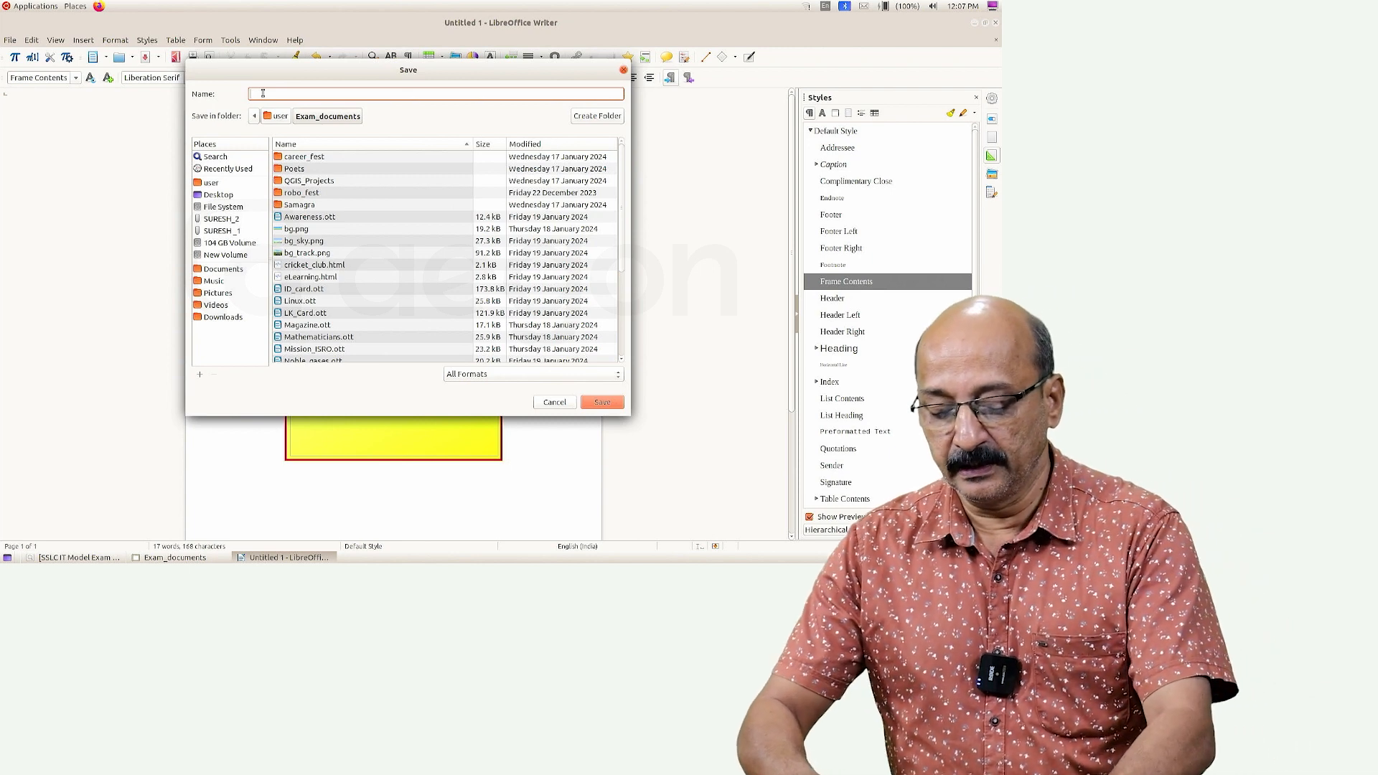
Save the merged cards as 1111_13 in the user's Exam 10 folder
{"action": "type", "text": "1111_"}
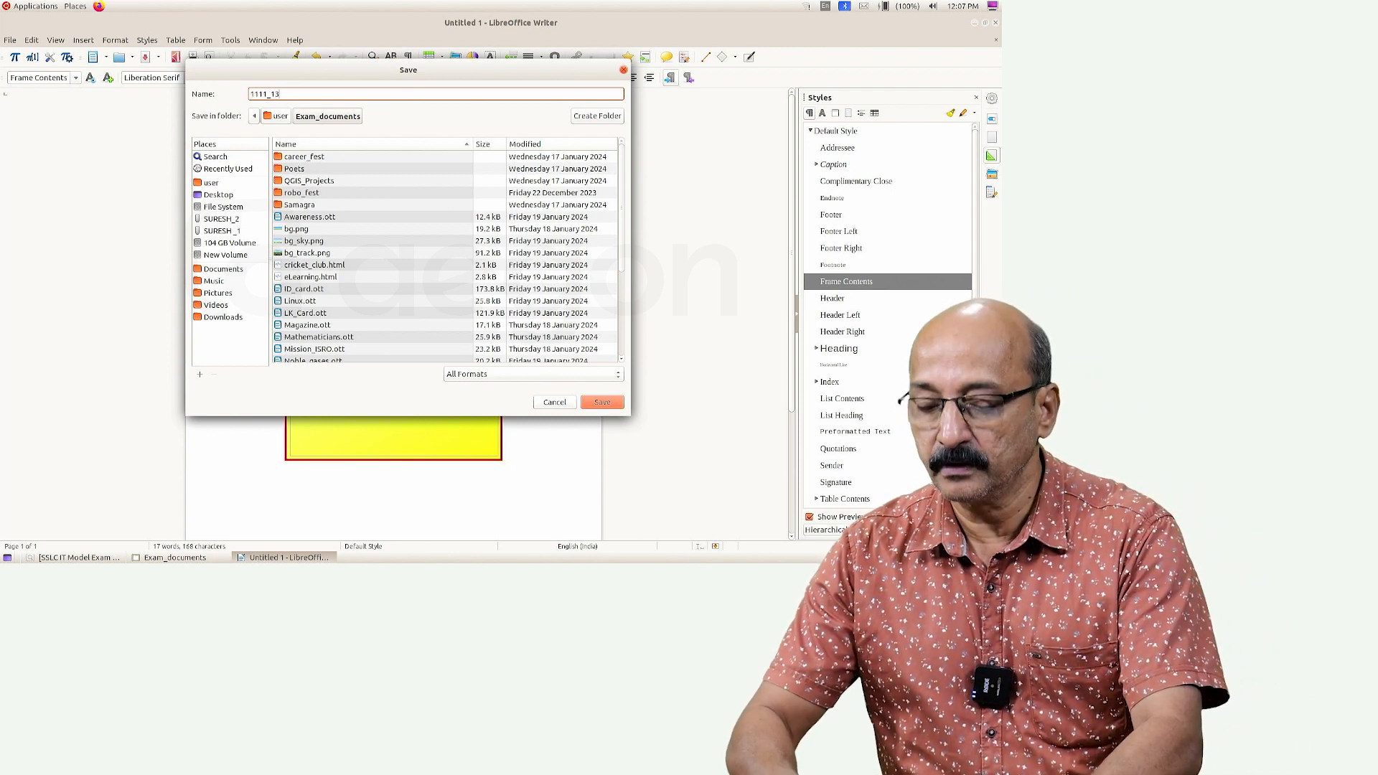
{"action": "type", "text": "13"}
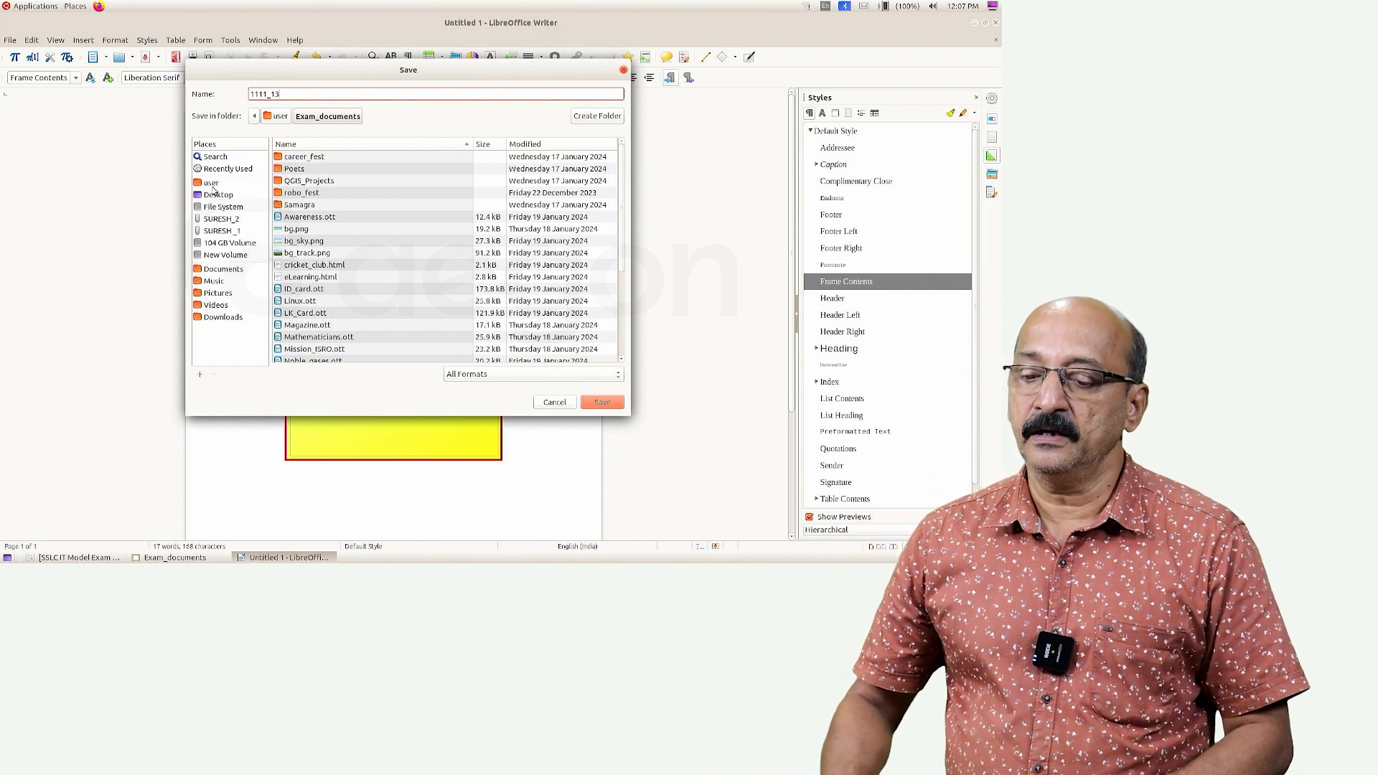
{"action": "left_click", "coordinate": [217, 184]}
{"action": "double_click", "coordinate": [327, 206]}
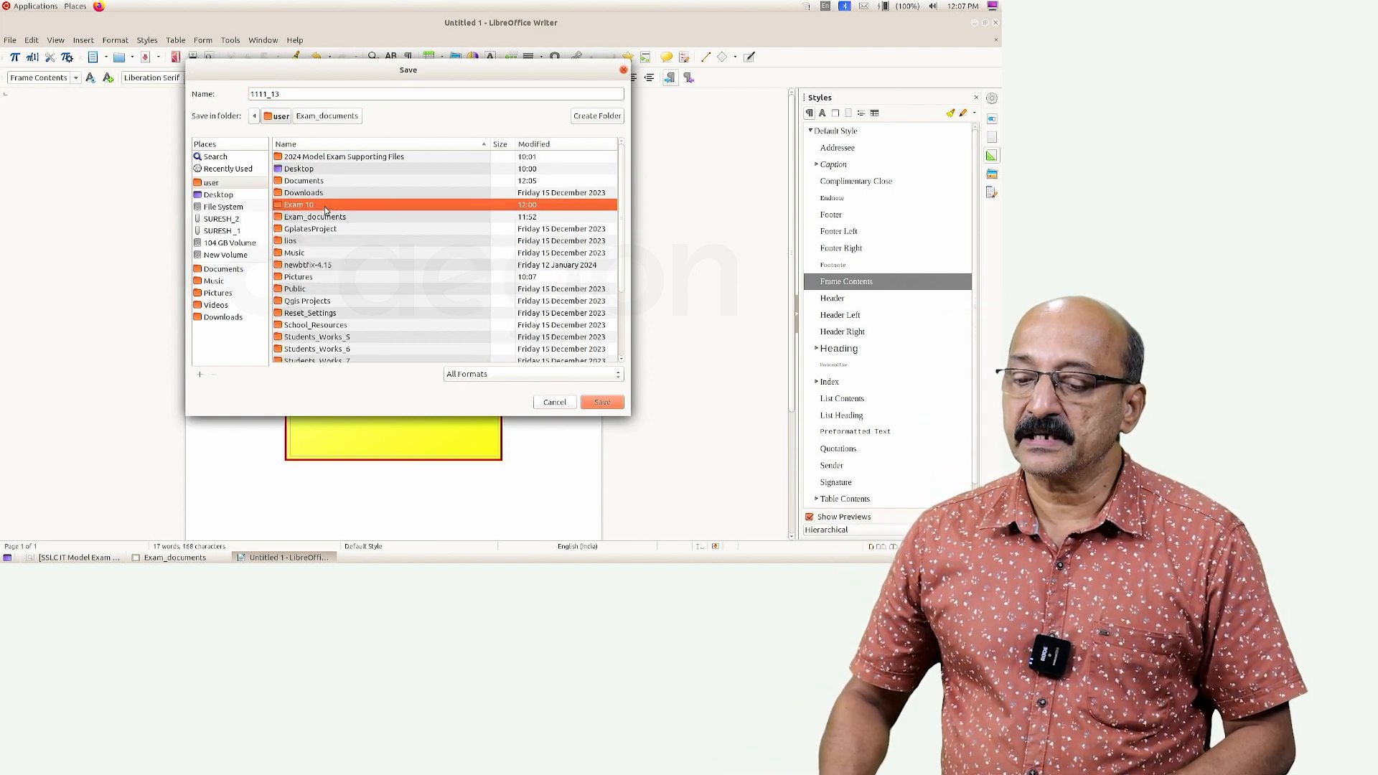
{"action": "left_click", "coordinate": [616, 408]}
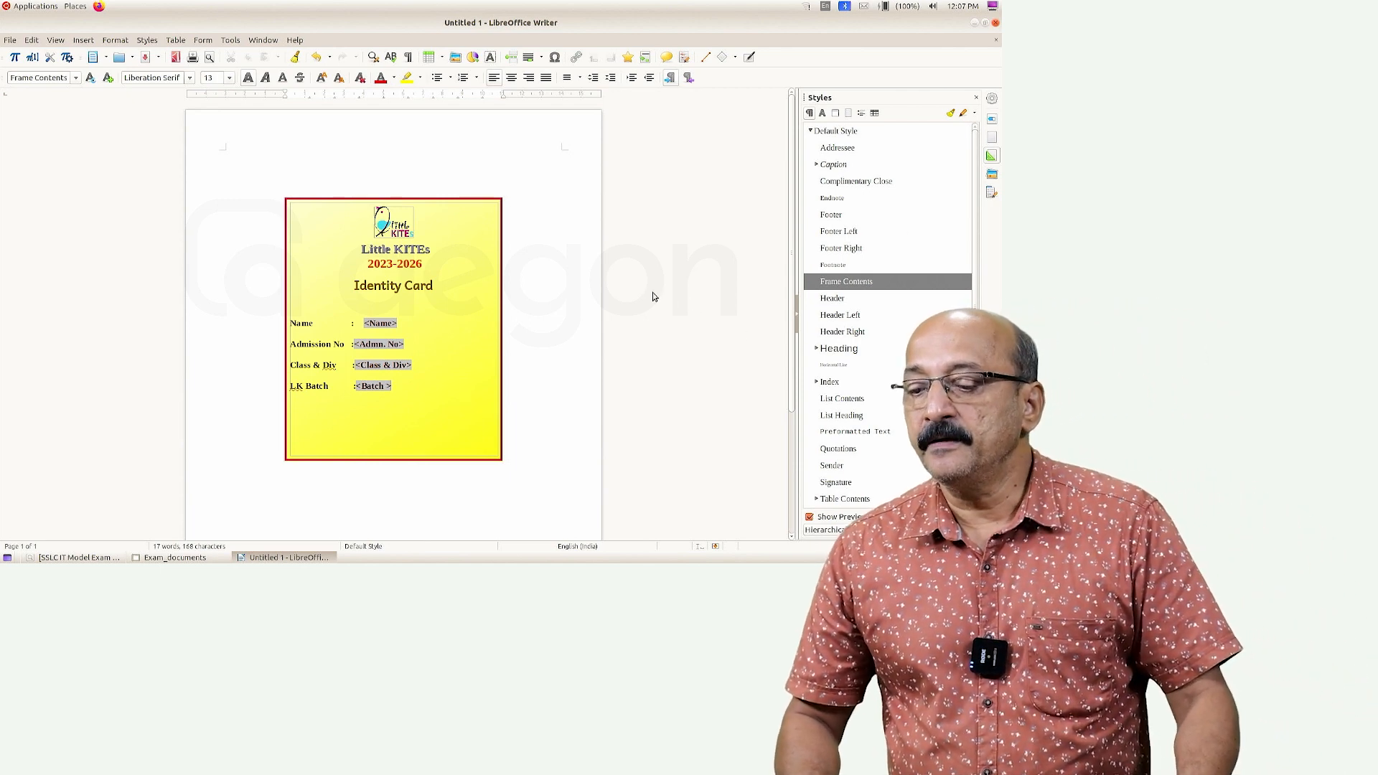
Minimize Writer and open 1111_13.odt from Home > Exam 10 in Files
{"action": "left_click", "coordinate": [974, 25]}
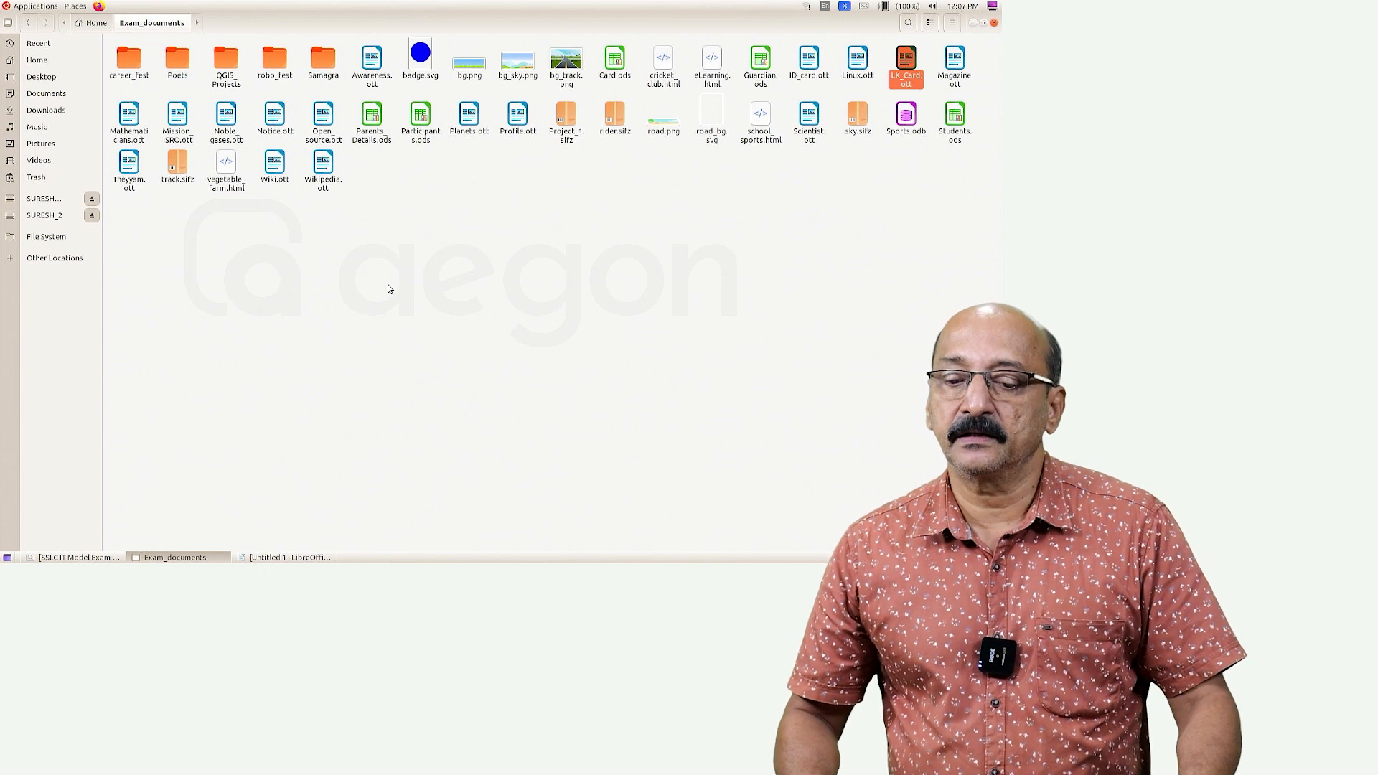
{"action": "left_click", "coordinate": [36, 60]}
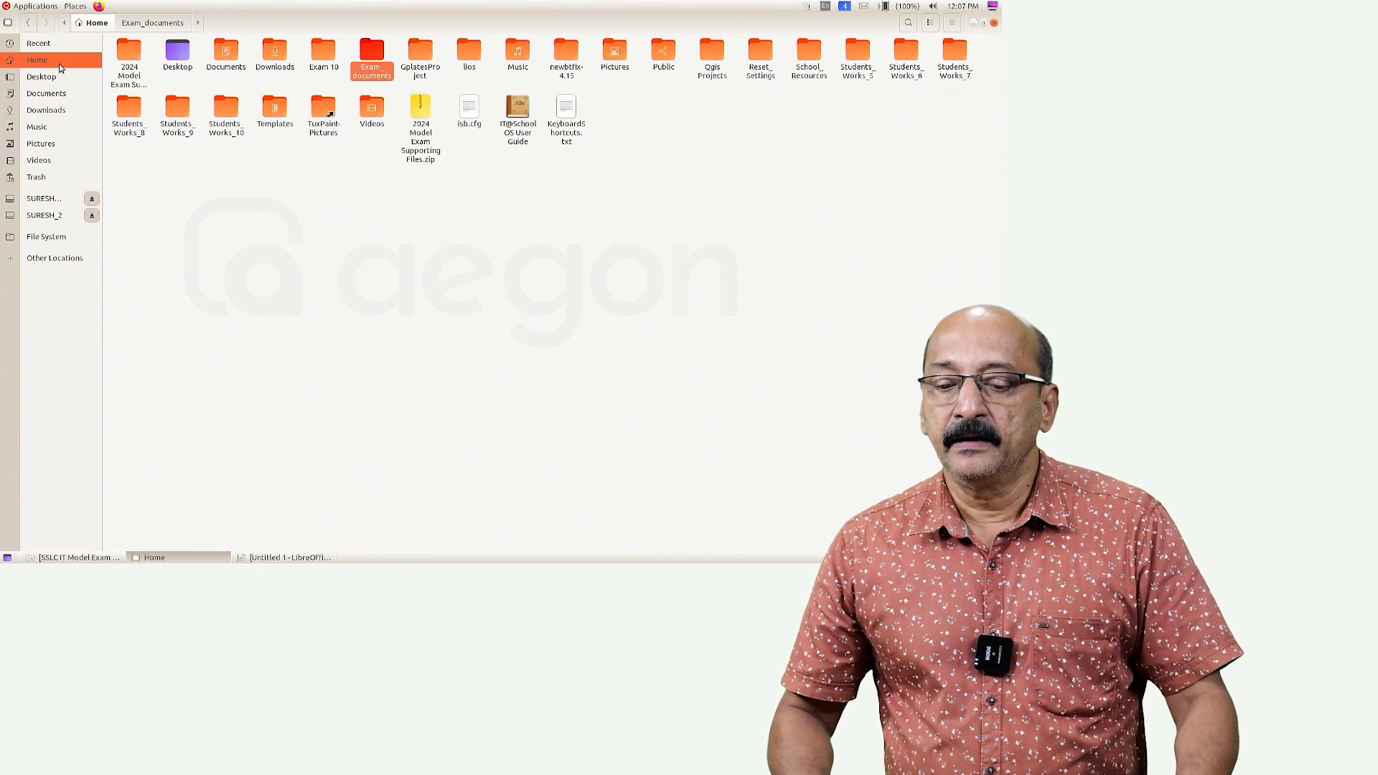
{"action": "double_click", "coordinate": [321, 53]}
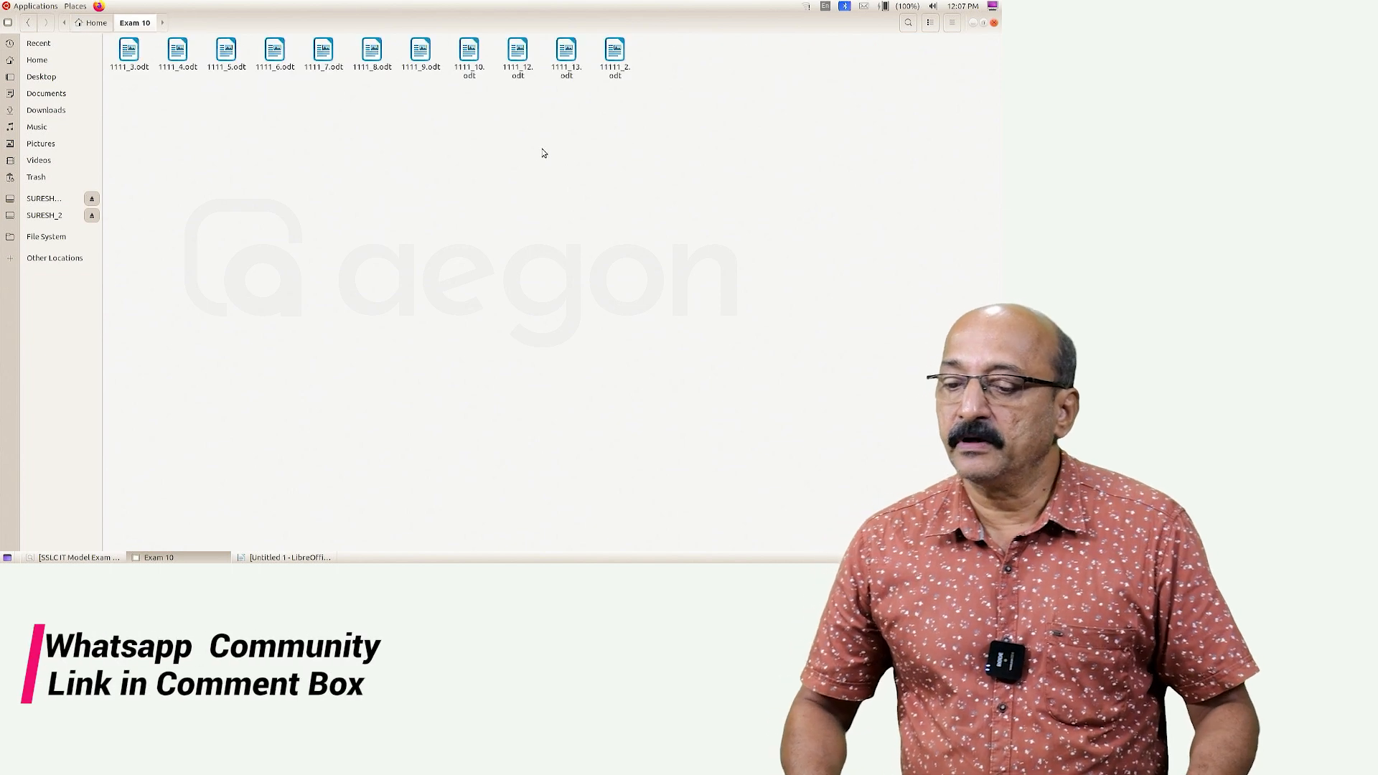
{"action": "double_click", "coordinate": [566, 52]}
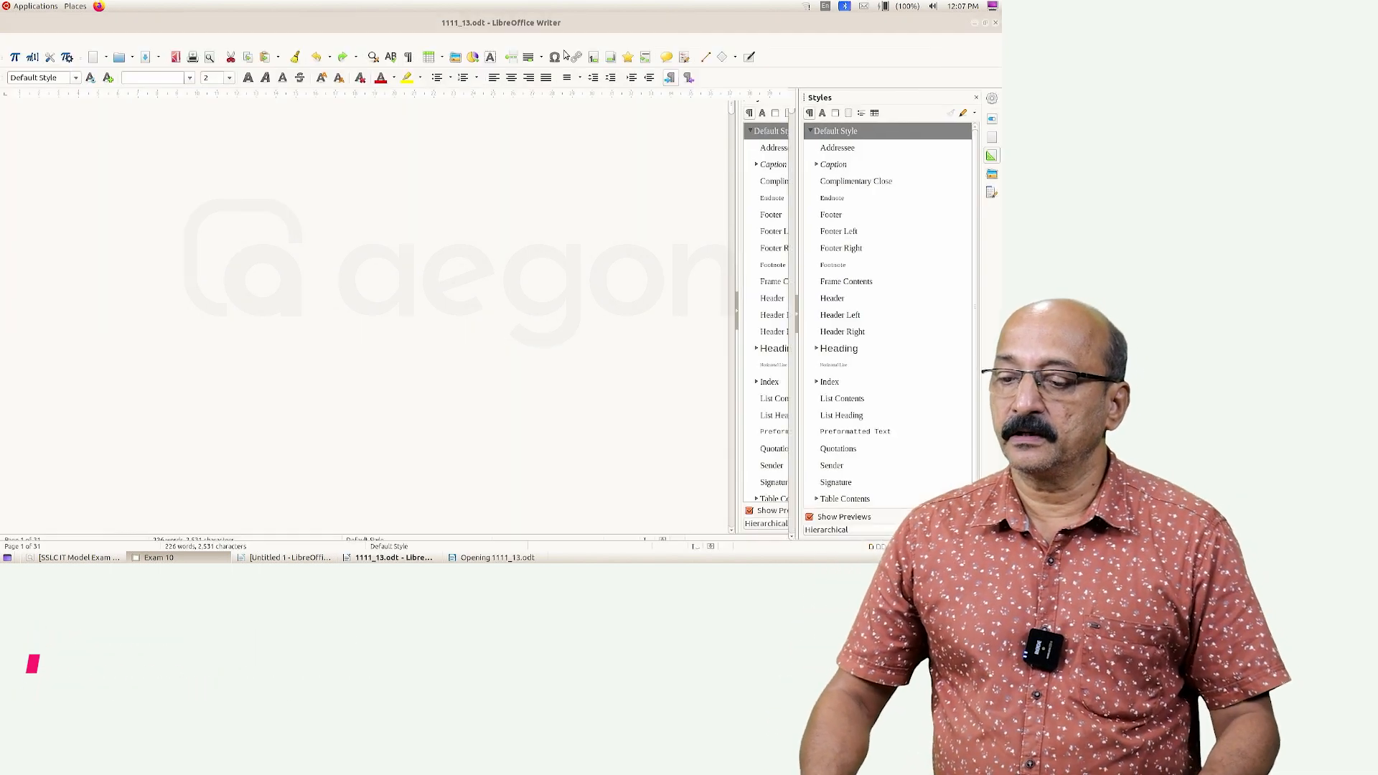
Scroll through 1111_13.odt checking each student's filled card, then close the document
{"action": "scroll", "coordinate": [458, 297], "scroll_direction": "down", "scroll_amount": 1}
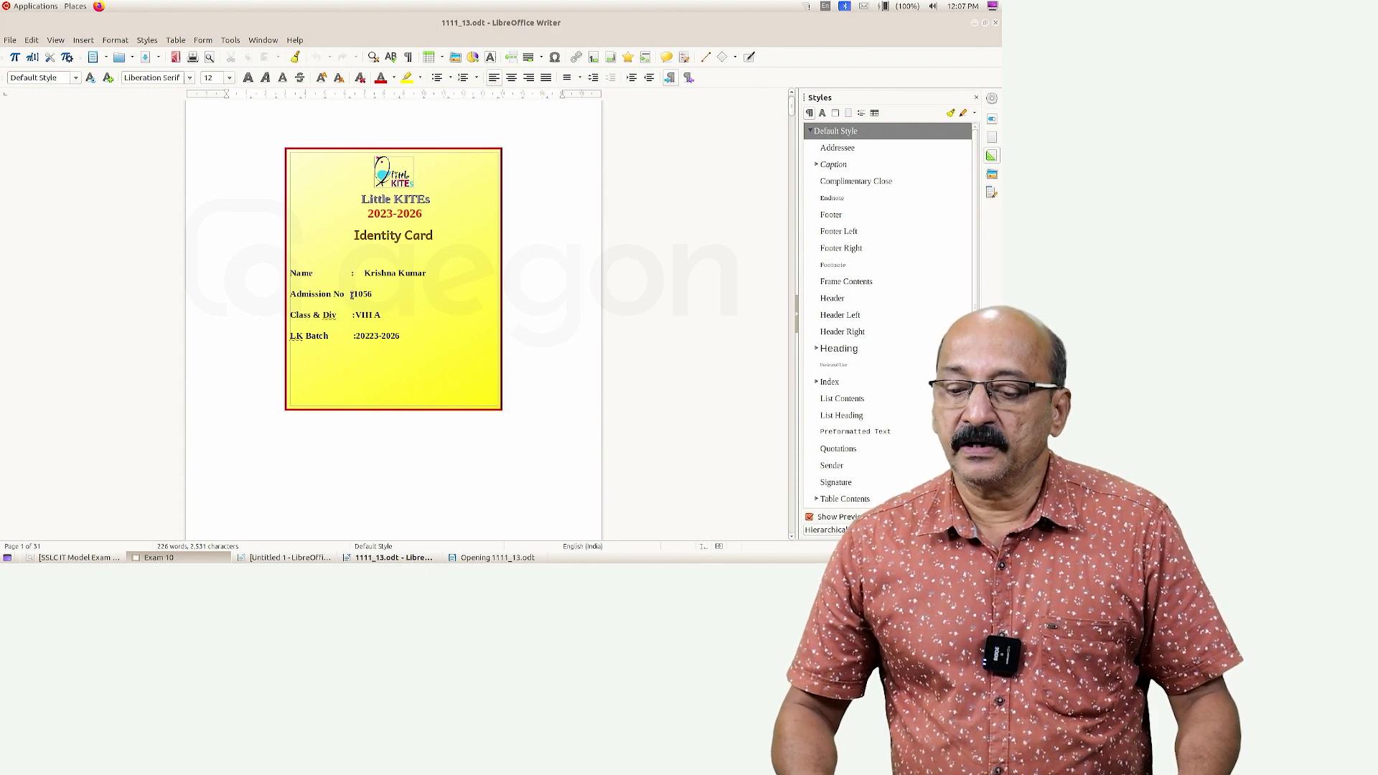
{"action": "scroll", "coordinate": [400, 310], "scroll_direction": "down", "scroll_amount": 10}
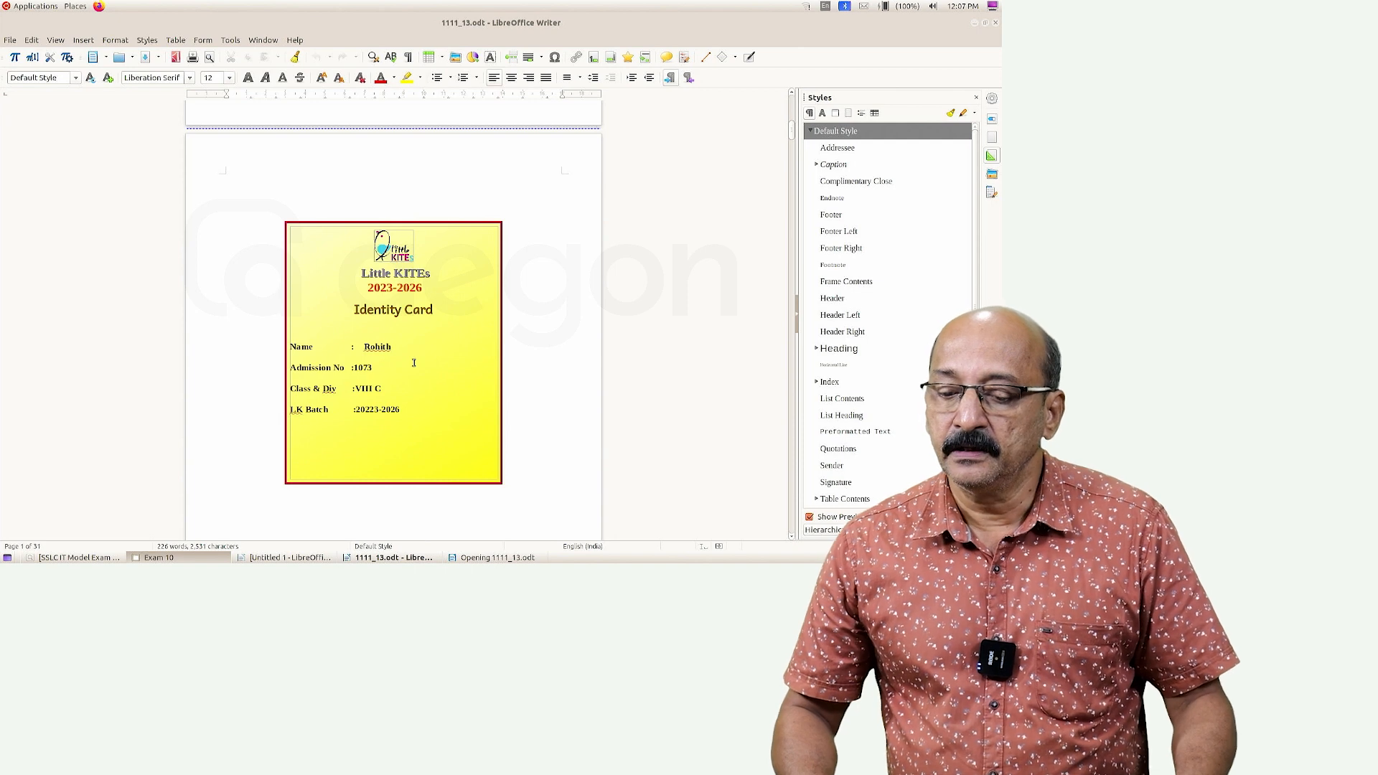
{"action": "scroll", "coordinate": [413, 363], "scroll_direction": "down", "scroll_amount": 10}
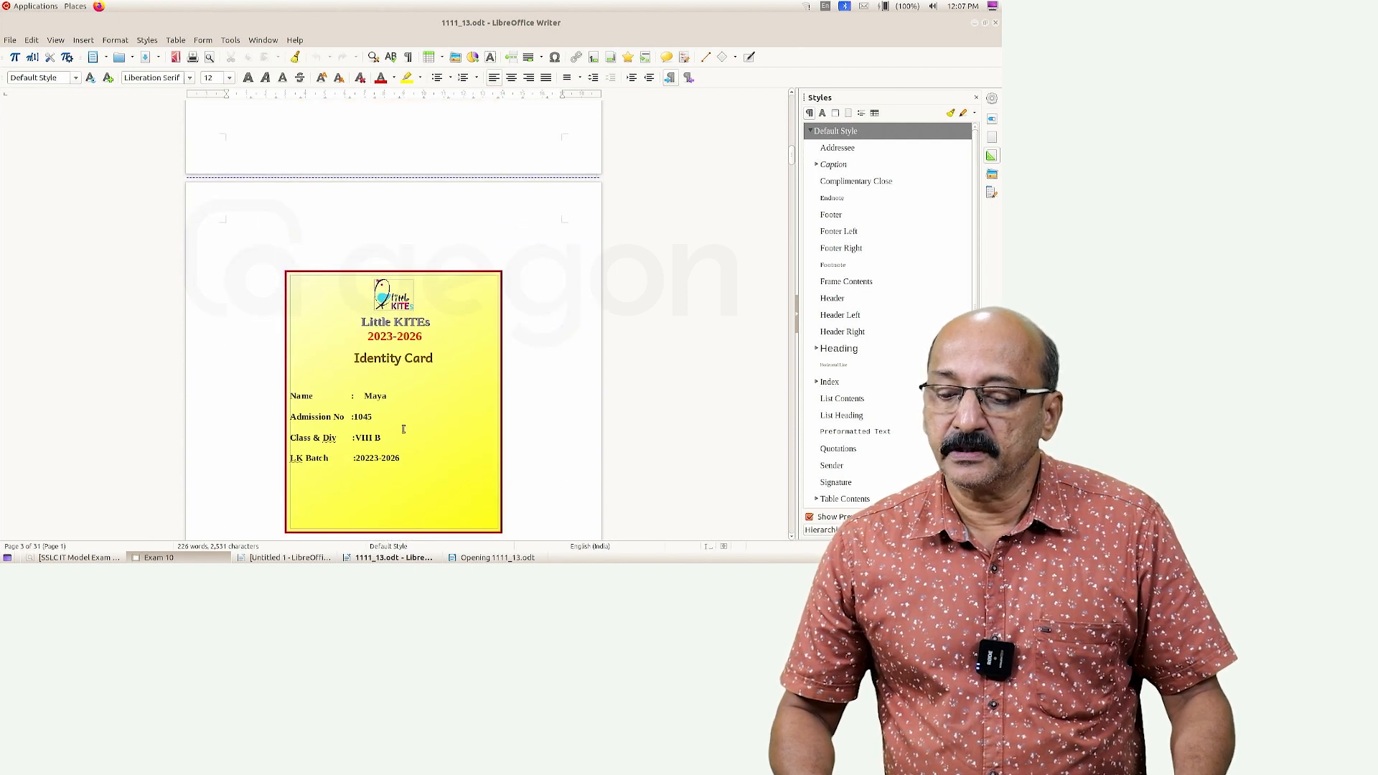
{"action": "scroll", "coordinate": [403, 429], "scroll_direction": "down", "scroll_amount": 20}
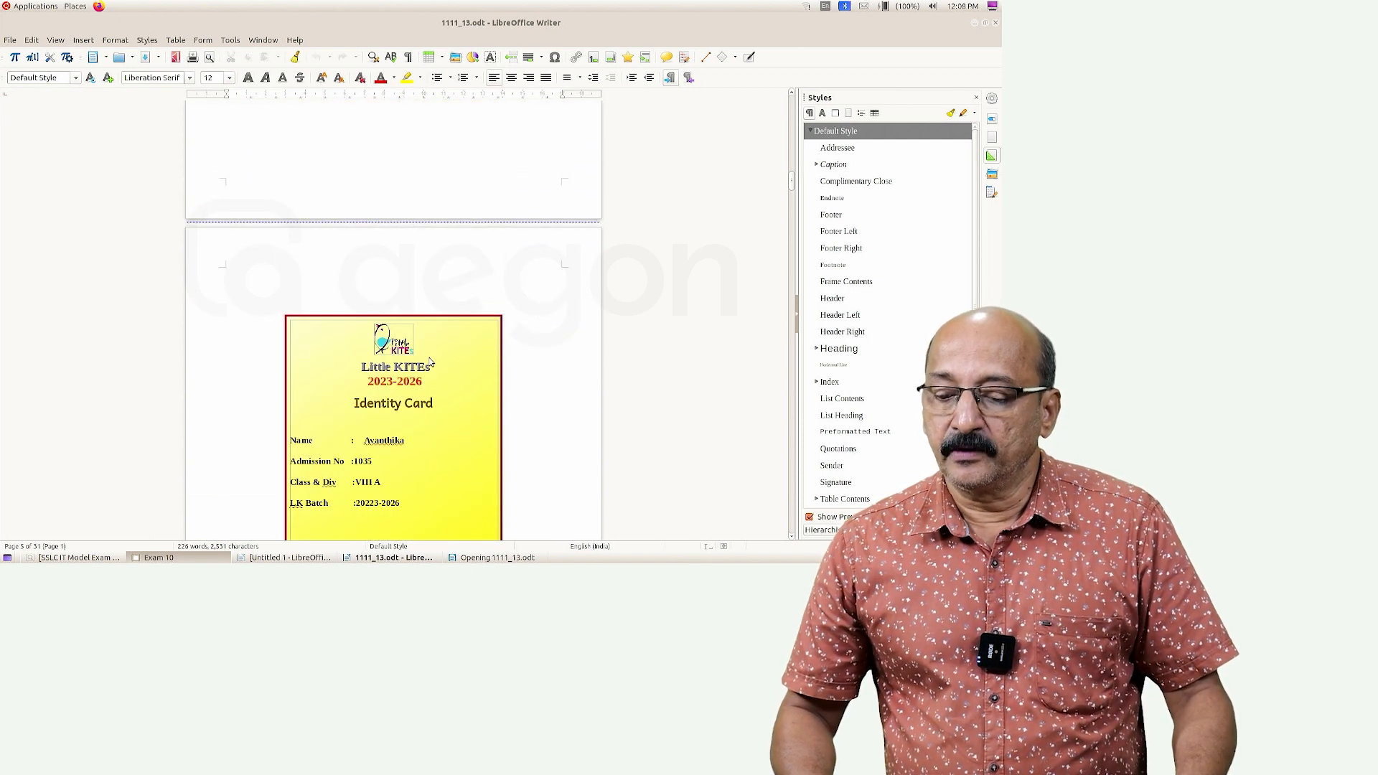
{"action": "scroll", "coordinate": [402, 361], "scroll_direction": "down", "scroll_amount": 4}
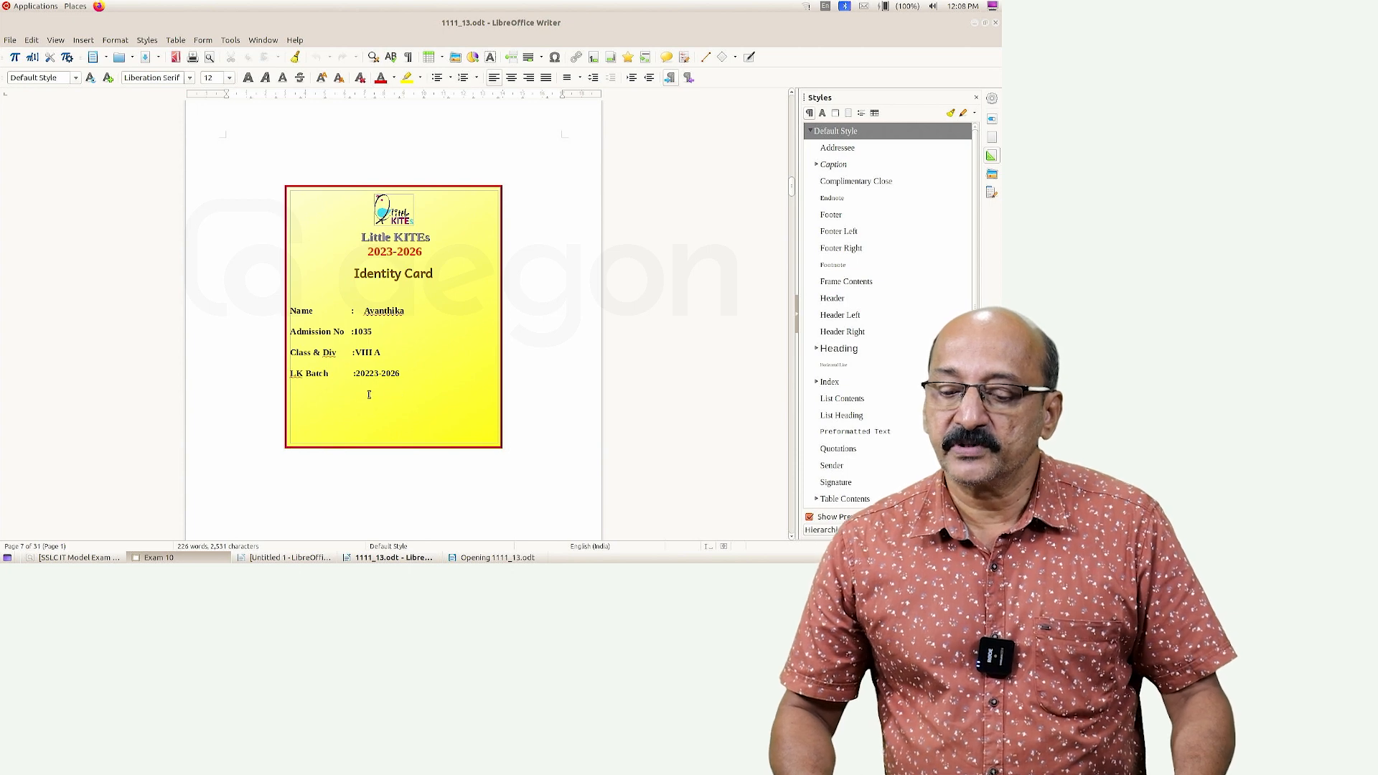
{"action": "scroll", "coordinate": [387, 402], "scroll_direction": "down", "scroll_amount": 14}
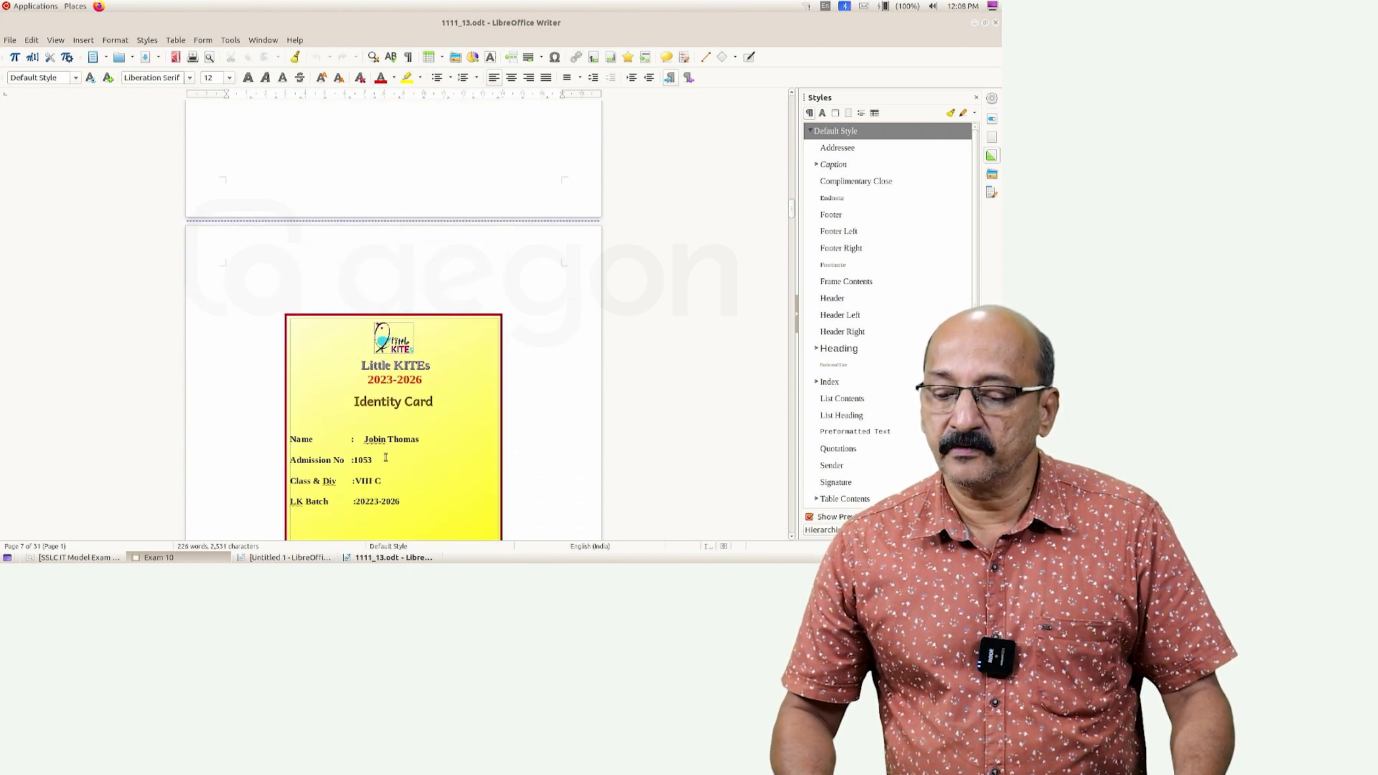
{"action": "scroll", "coordinate": [502, 402], "scroll_direction": "up", "scroll_amount": 2}
{"action": "scroll", "coordinate": [551, 333], "scroll_direction": "down", "scroll_amount": 11}
{"action": "scroll", "coordinate": [551, 332], "scroll_direction": "up", "scroll_amount": 1}
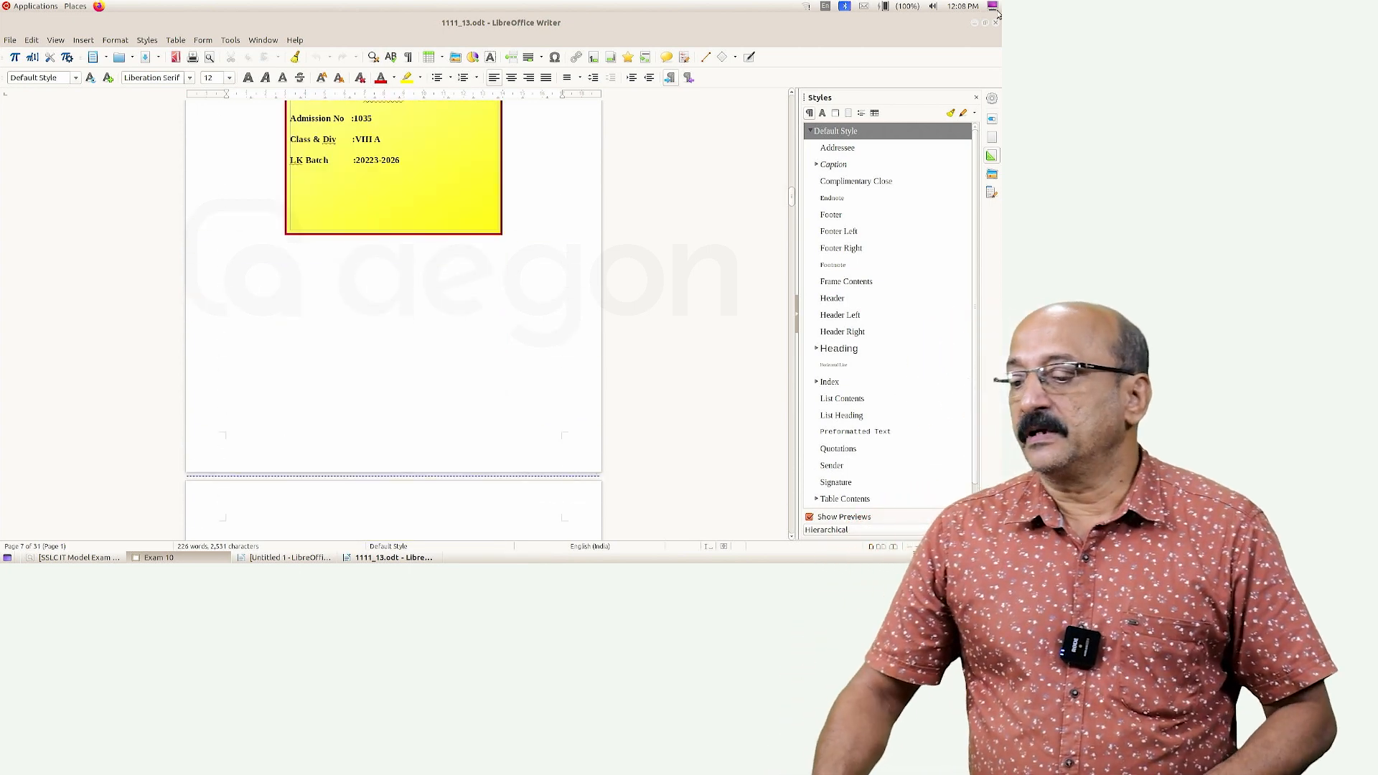
{"action": "left_click", "coordinate": [995, 22]}
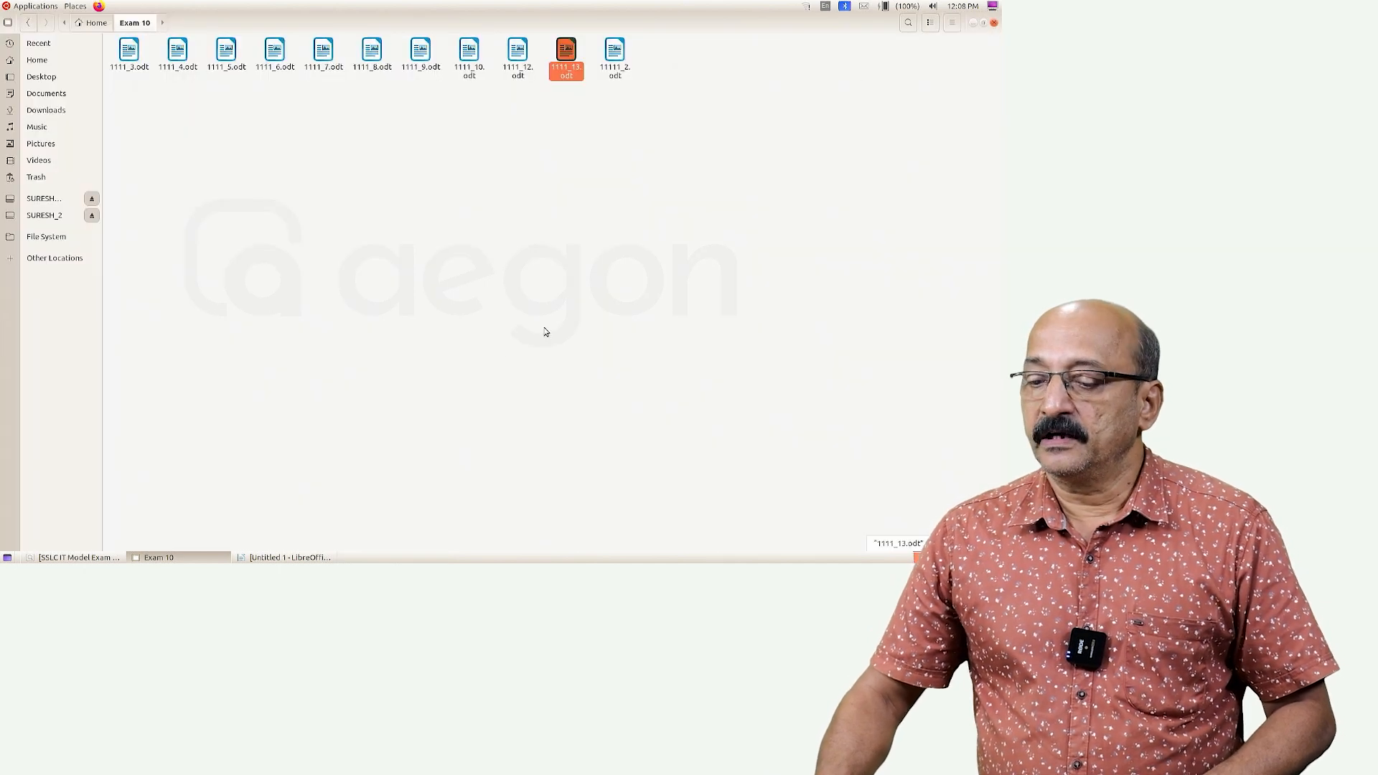
Close the Untitled 1 card template without saving its changes
{"action": "left_click", "coordinate": [287, 557]}
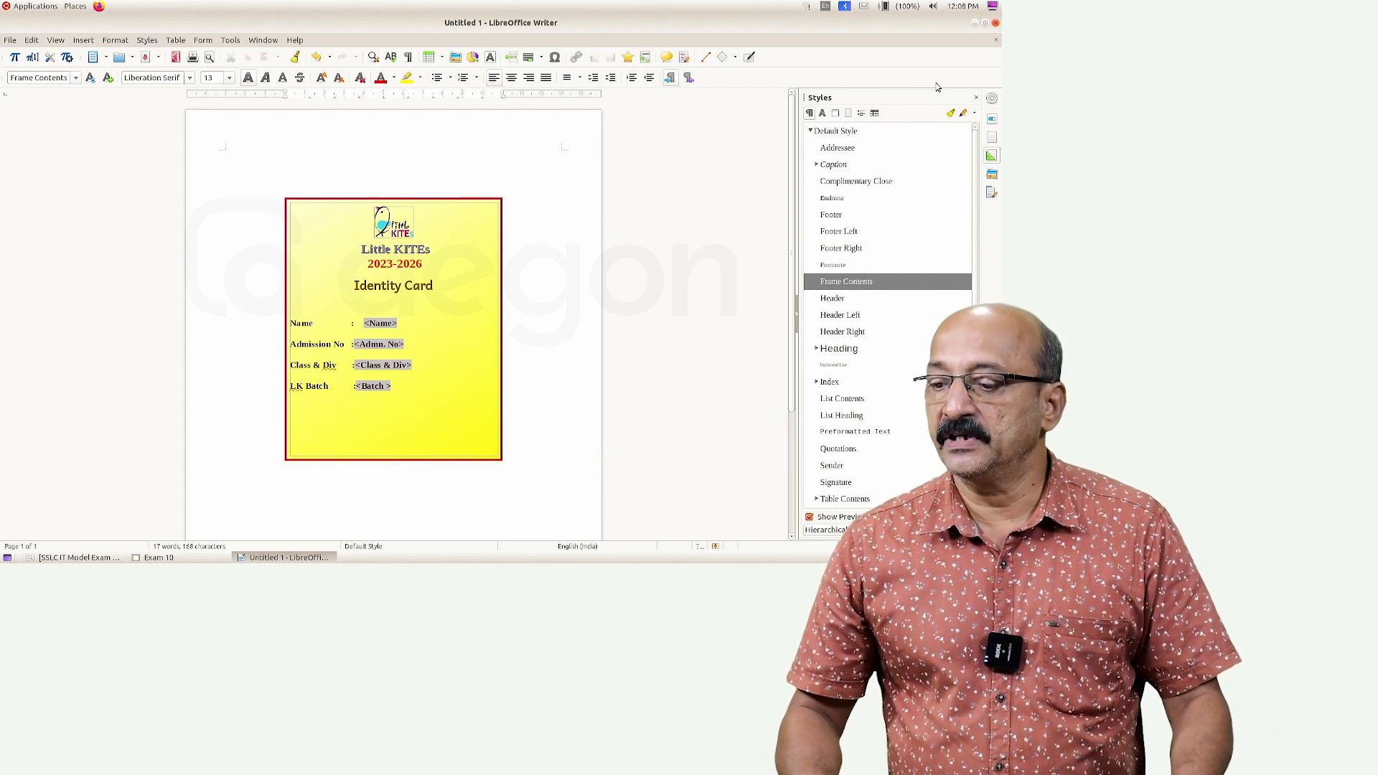
{"action": "left_click", "coordinate": [995, 23]}
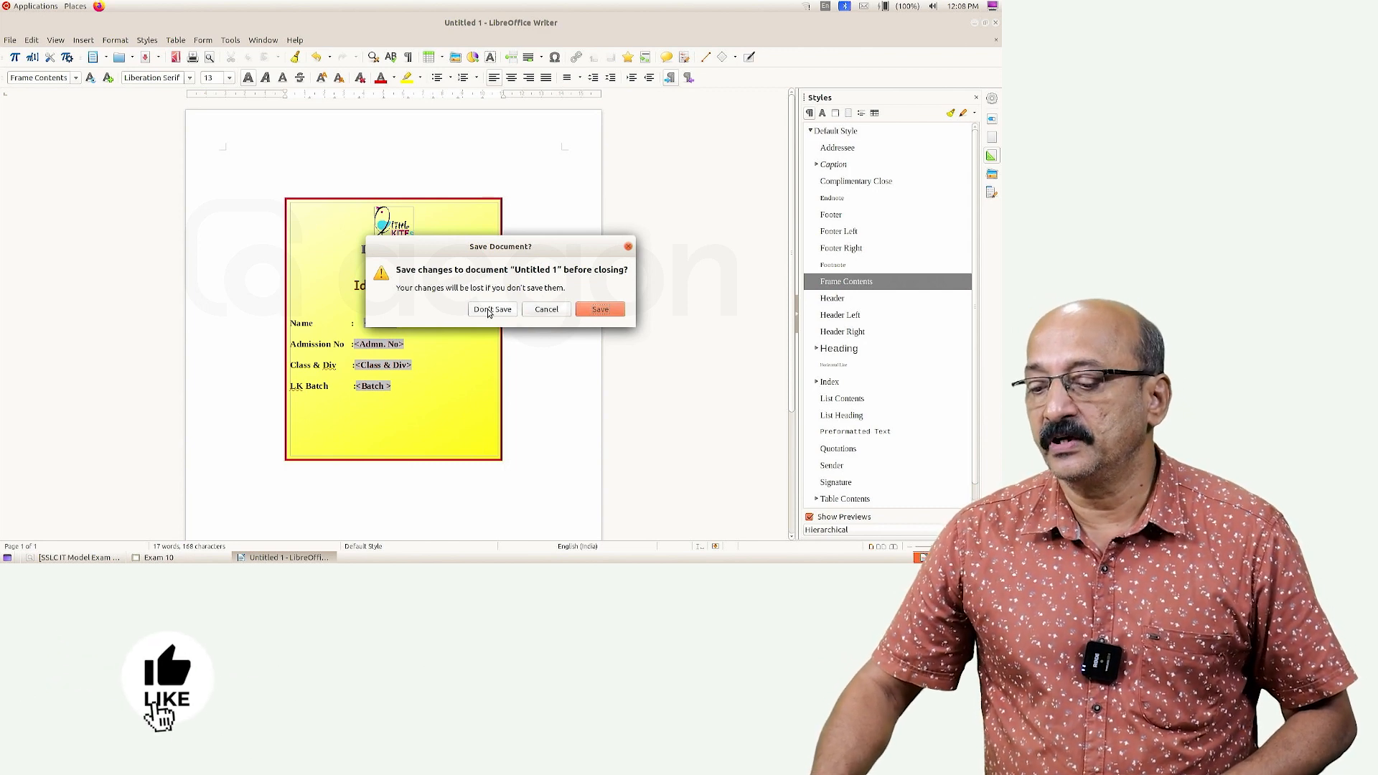
{"action": "left_click", "coordinate": [488, 311]}
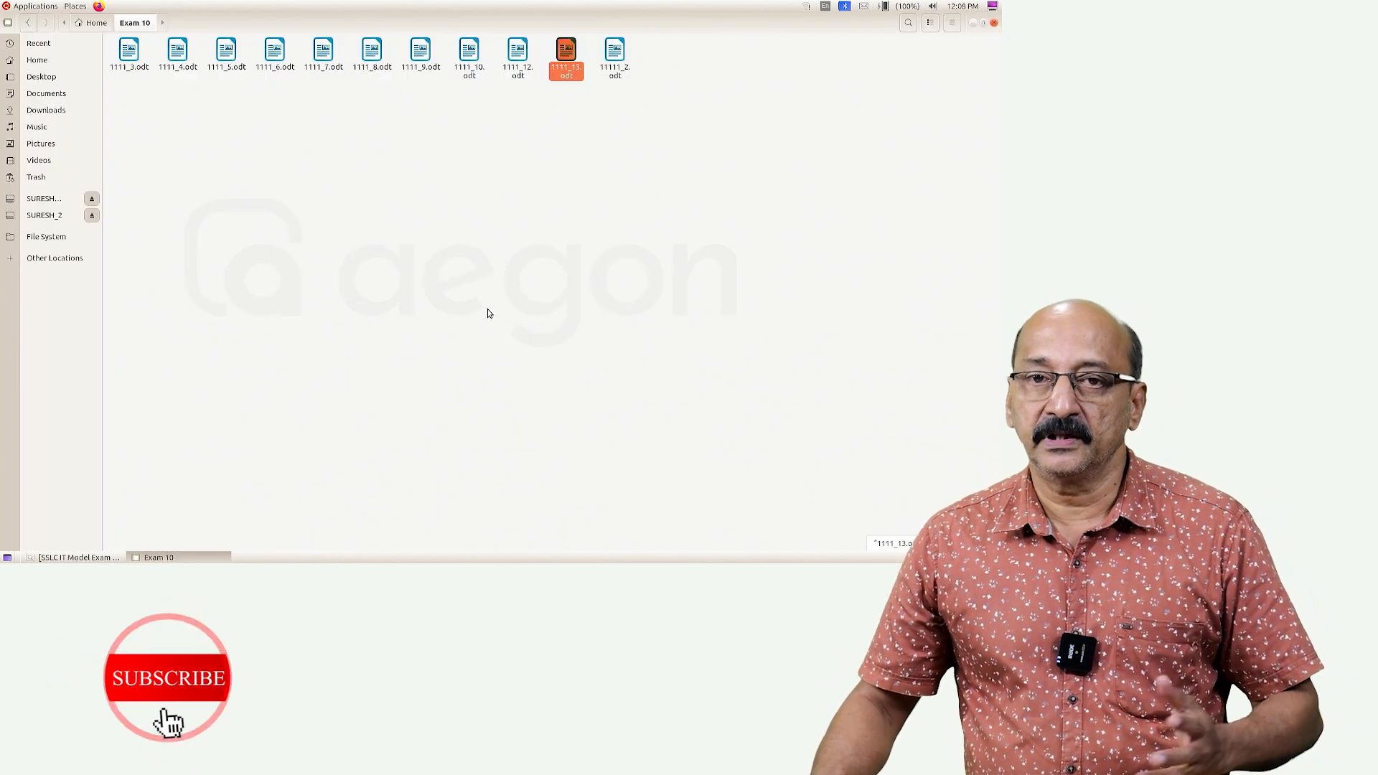
Reopen the merged 1111_13.odt from the Exam 10 folder
{"action": "left_click", "coordinate": [47, 66]}
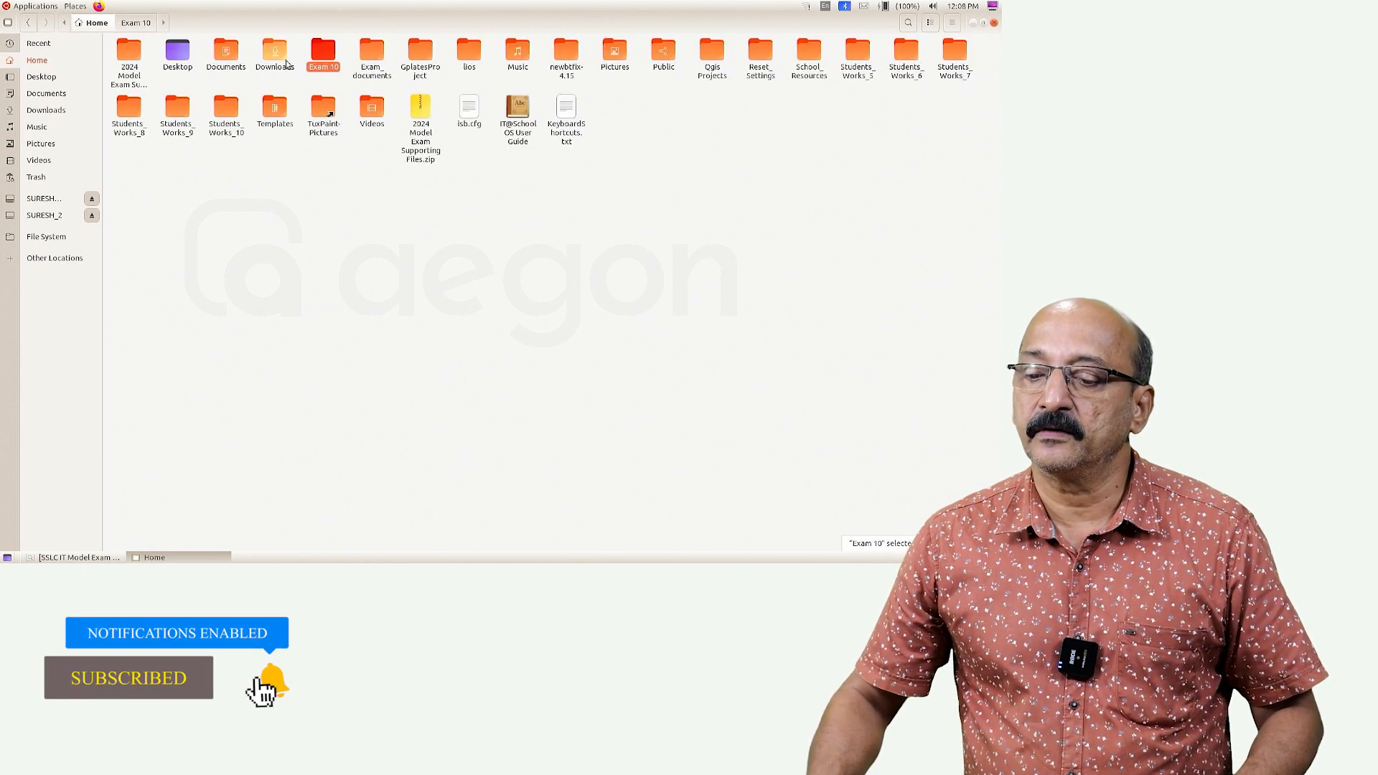
{"action": "double_click", "coordinate": [324, 55]}
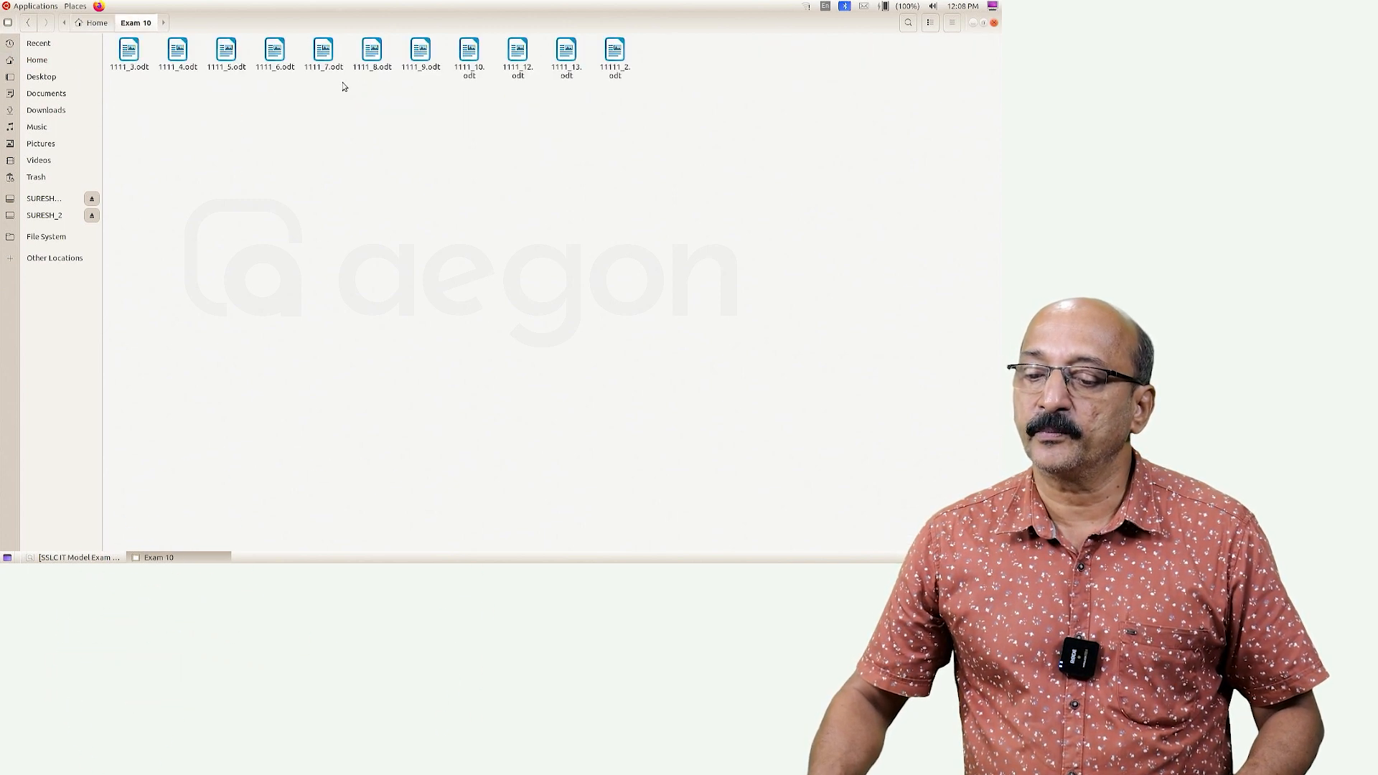
{"action": "double_click", "coordinate": [567, 51]}
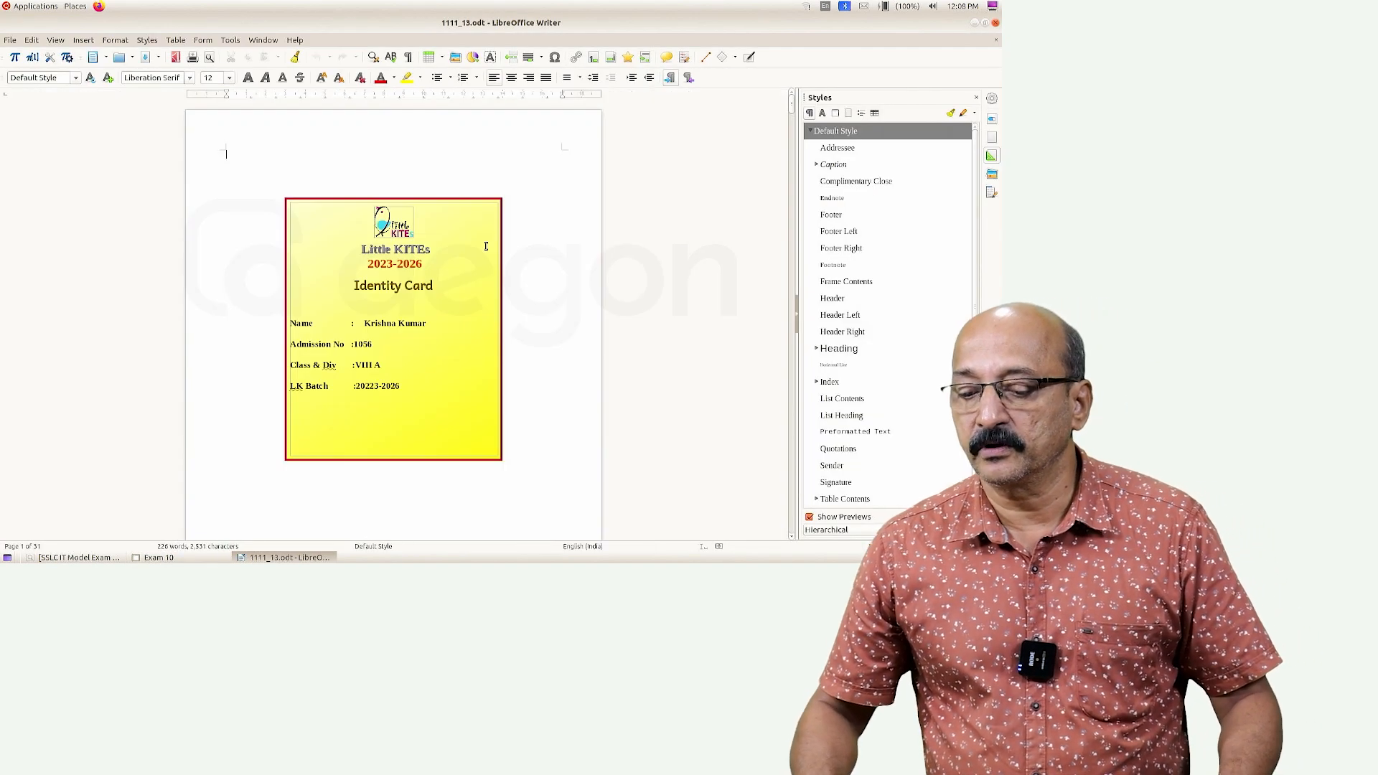
{"action": "scroll", "coordinate": [485, 247], "scroll_direction": "down", "scroll_amount": 20}
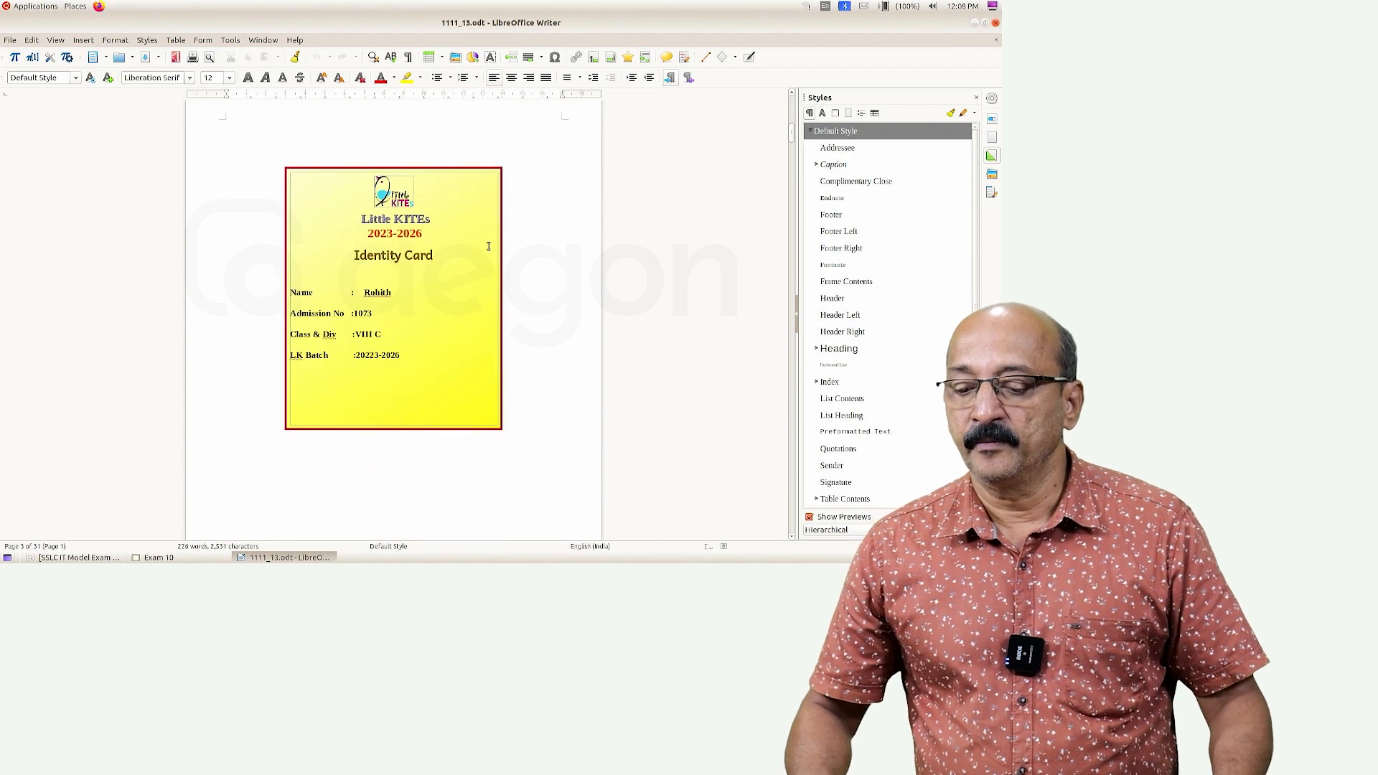
{"action": "scroll", "coordinate": [488, 246], "scroll_direction": "down", "scroll_amount": 15}
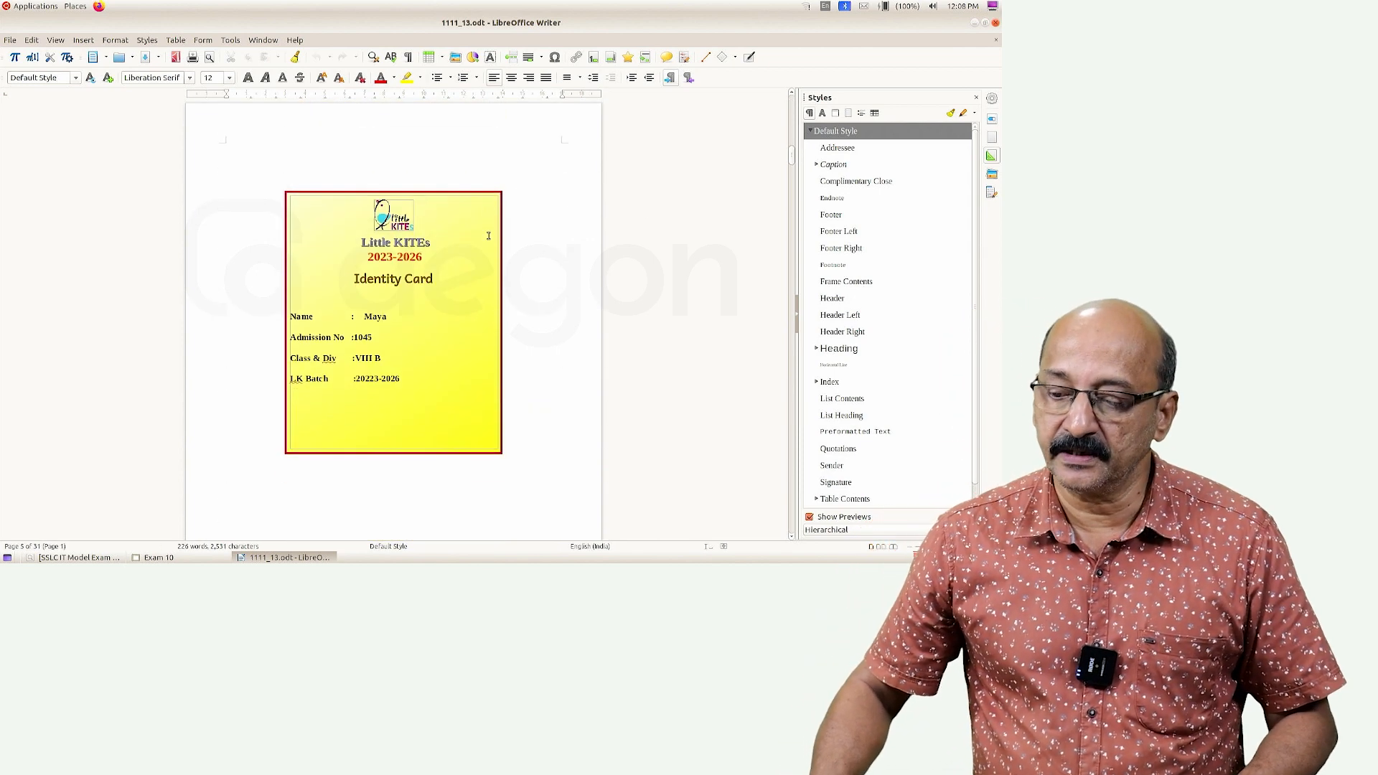